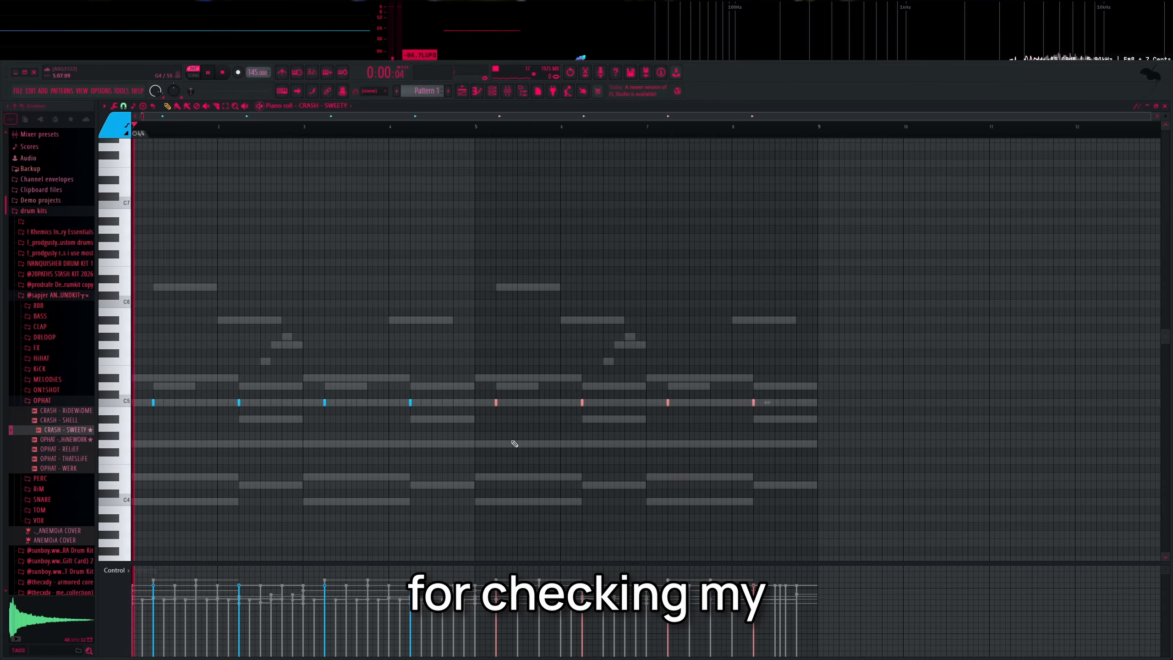
Step: Audition the drum kit's one-shots and add 1SHOT - SOLEIL as a new channel routed to mixer track 4
left_click(491, 91)
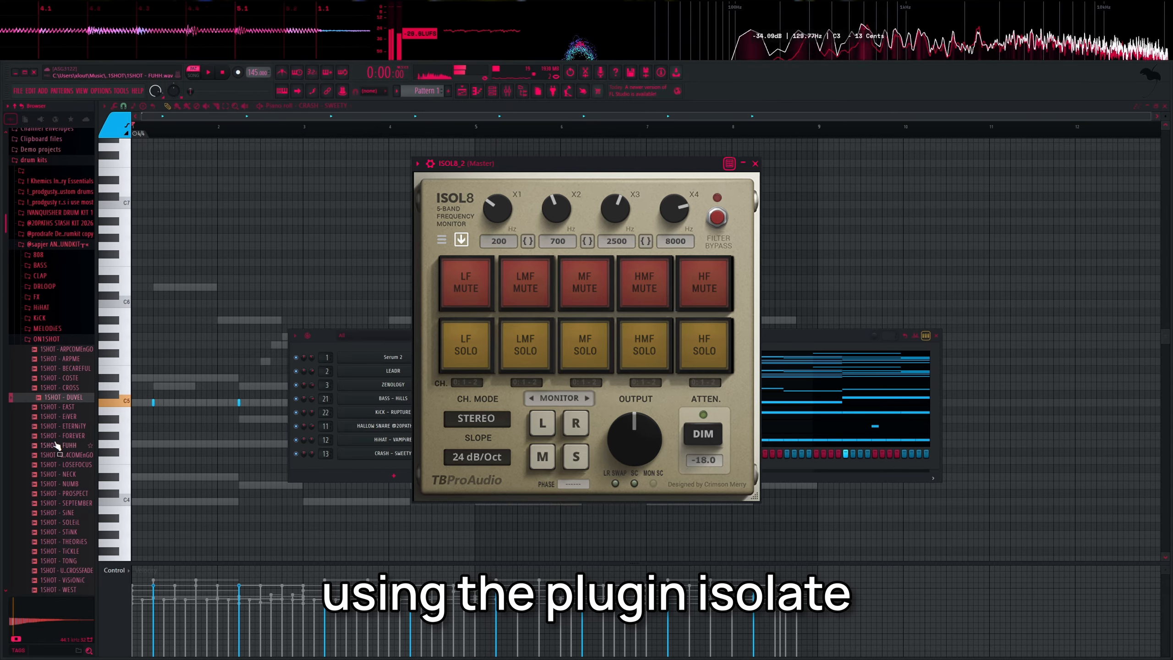
scroll(52, 420, "down", 5)
left_click(53, 445)
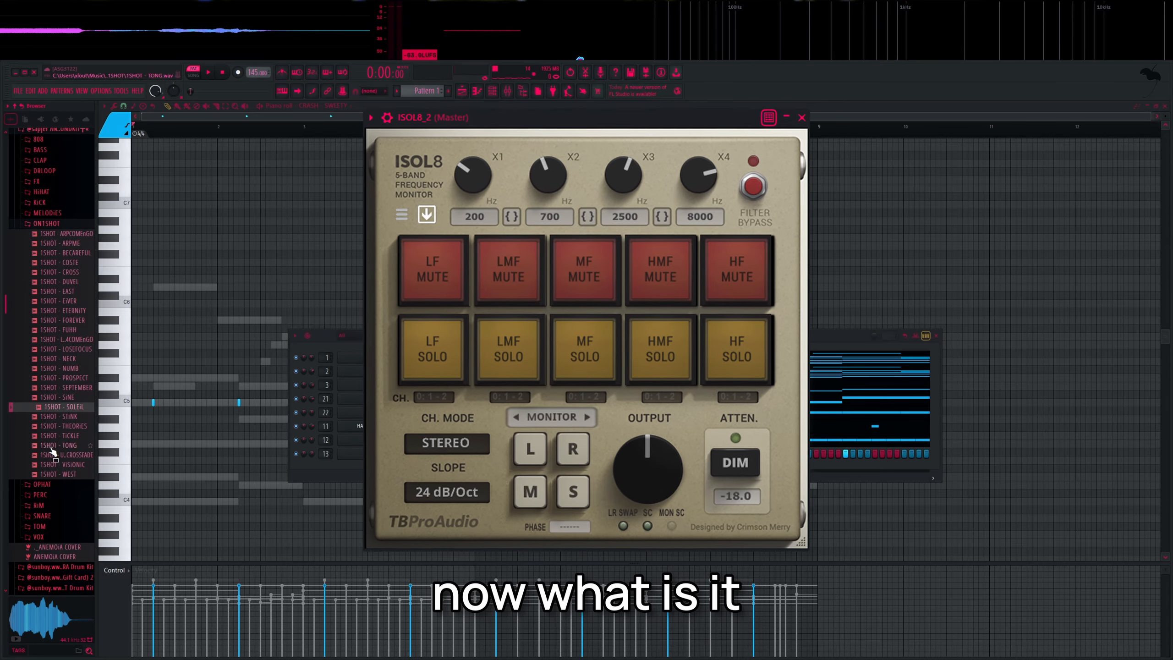
left_click_drag(58, 407, 350, 466)
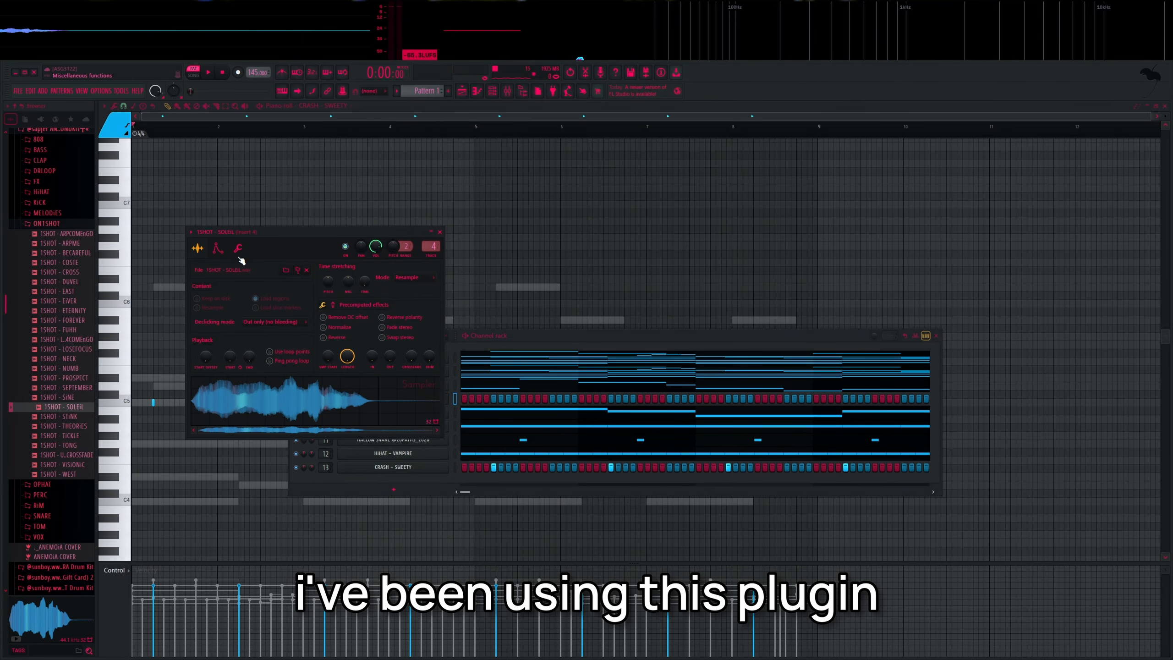
left_click(217, 248)
left_click(240, 250)
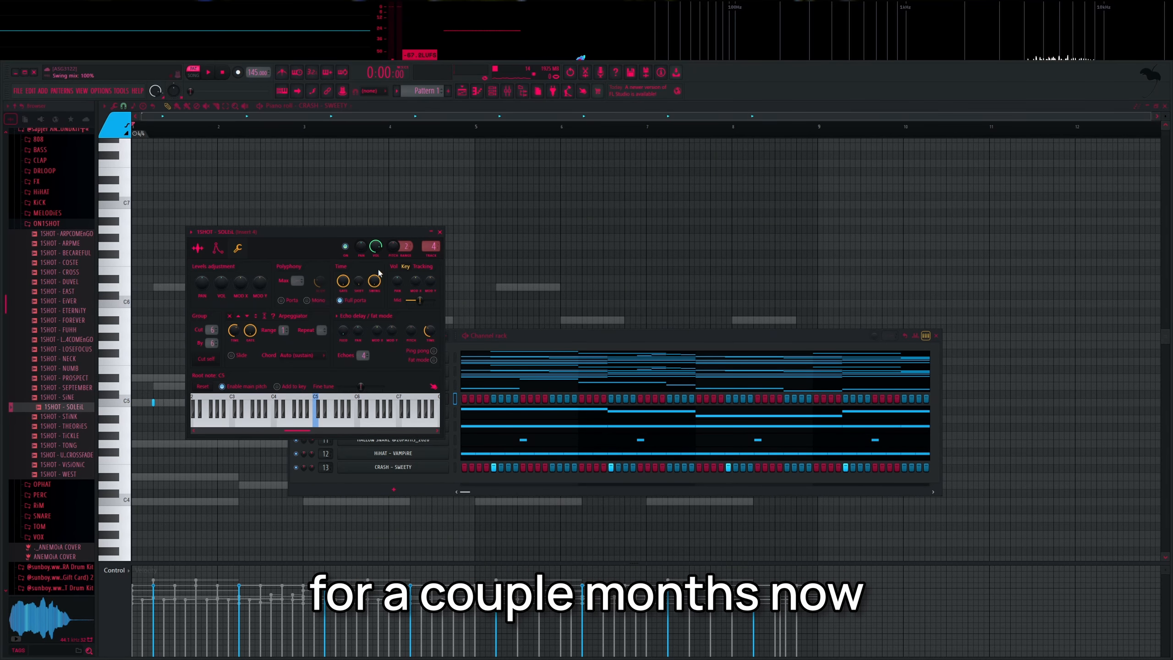
left_click(440, 232)
Step: Draw a D5 note near the start of bar 4 for the 1SHOT - SOLEIL channel and lengthen it
right_click(384, 398)
left_click(470, 398)
key("space")
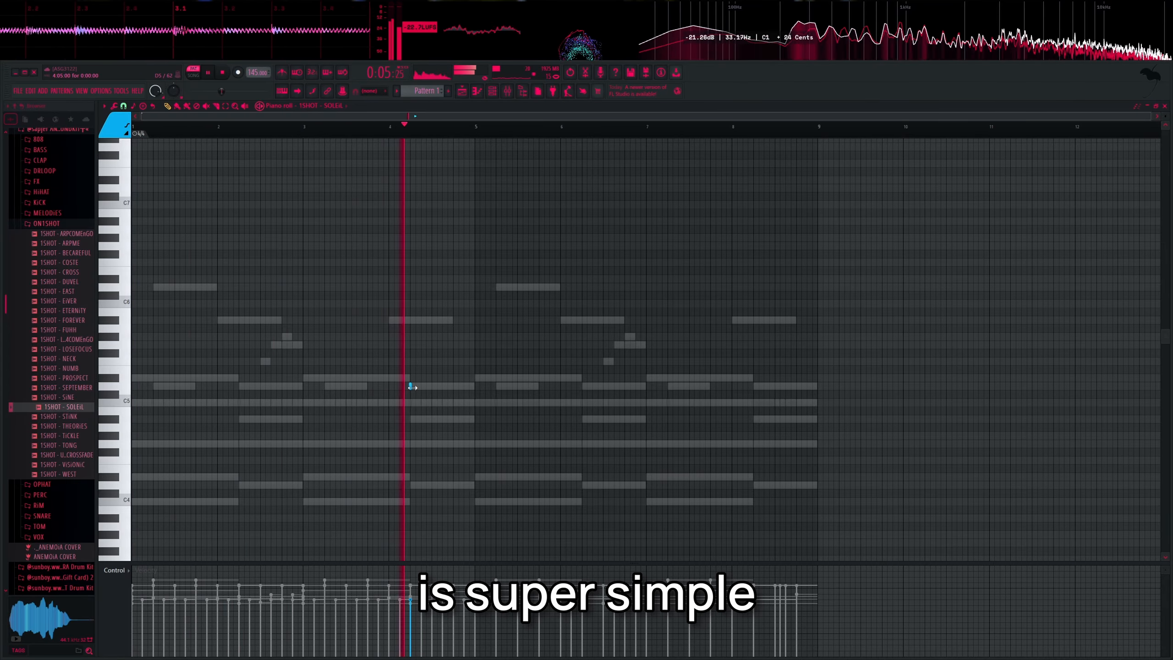
left_click_drag(427, 387, 450, 391)
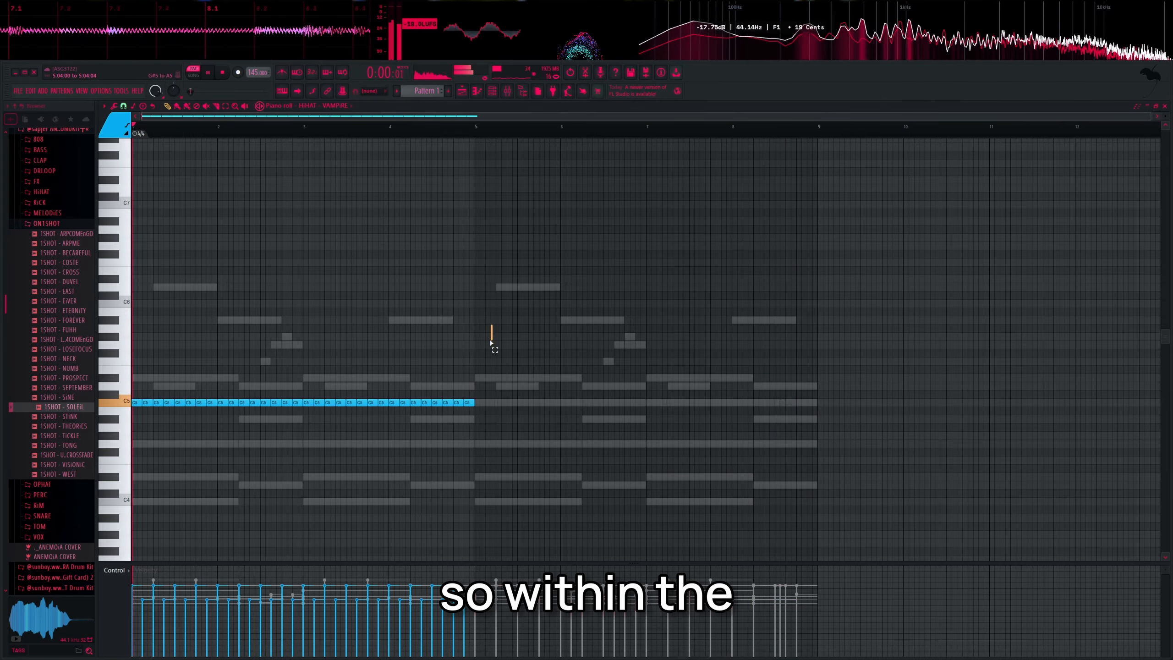
Step: Duplicate the four bars of HIHAT - VAMPIRE notes so the hi-hats fill eight bars
left_click_drag(490, 341, 132, 418)
key("ctrl+b")
key("ctrl+d")
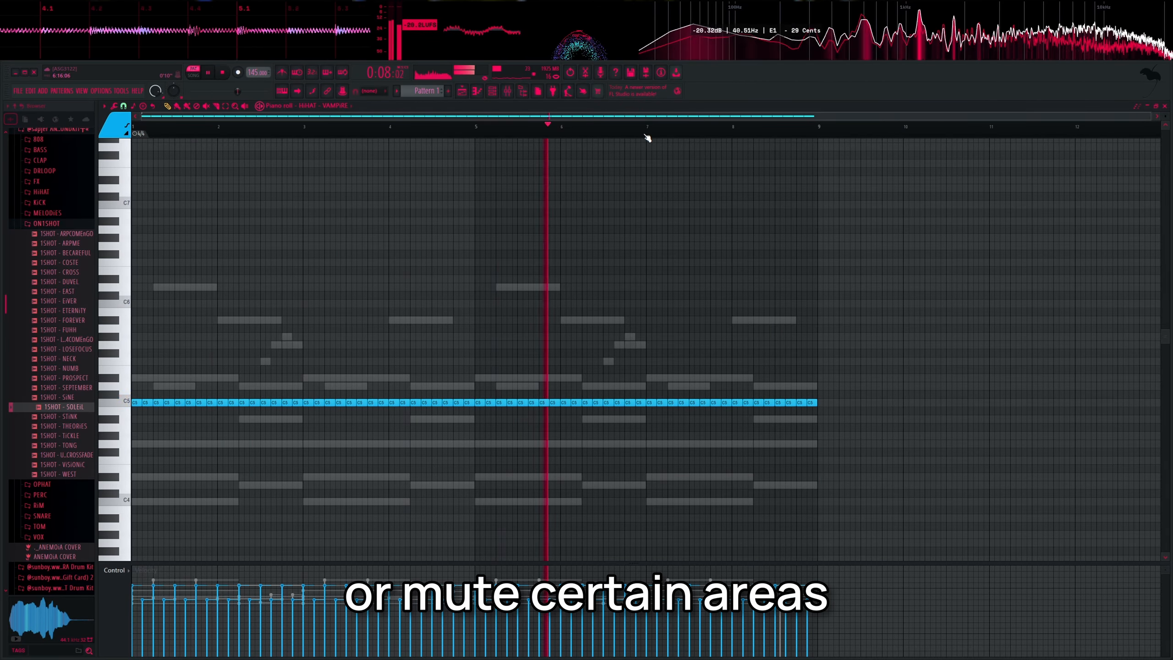
Step: Audition the kit's TOM samples and add TOM - DRAKE as a new channel routed to mixer track 14
left_click(492, 91)
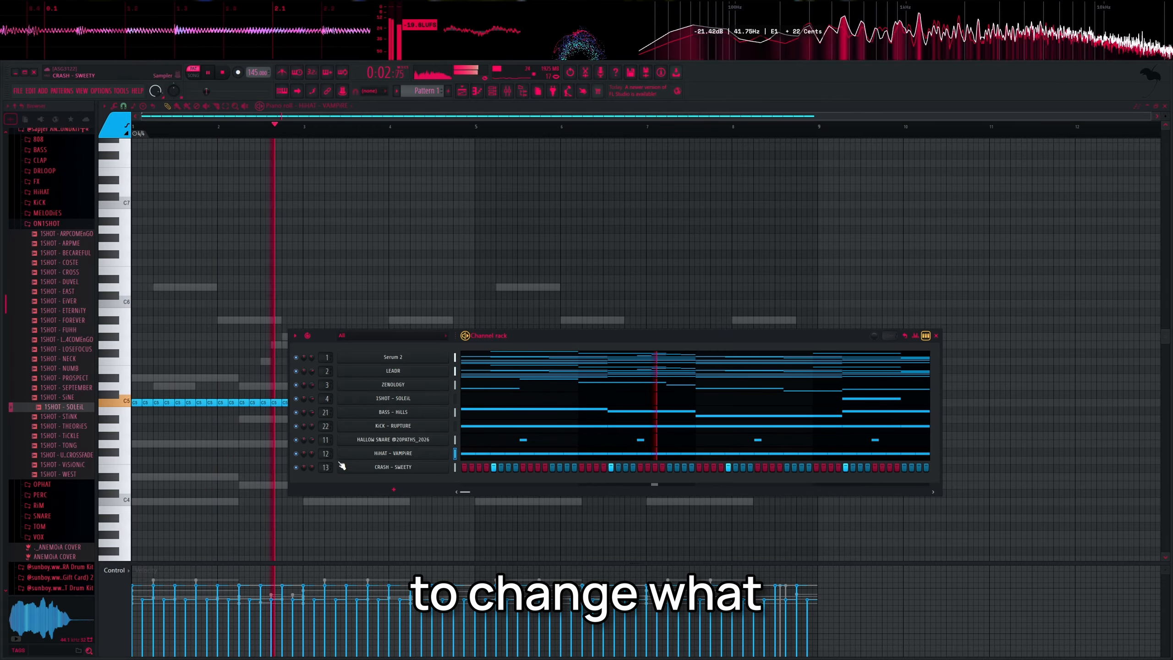
scroll(51, 365, "up", 5)
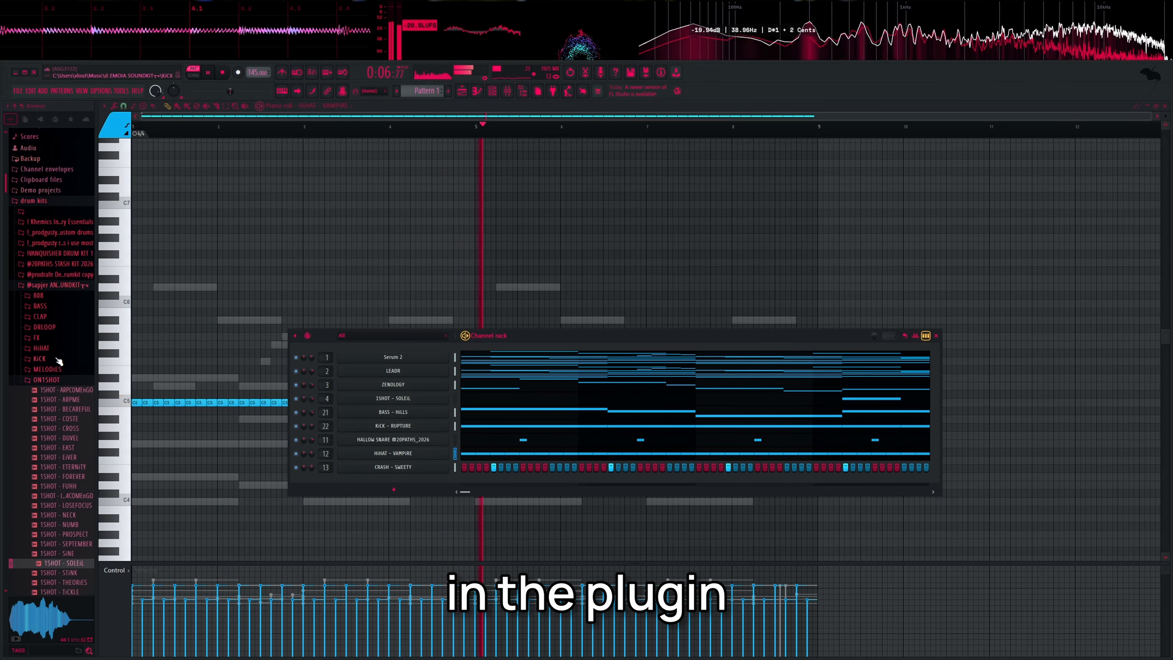
left_click(43, 395)
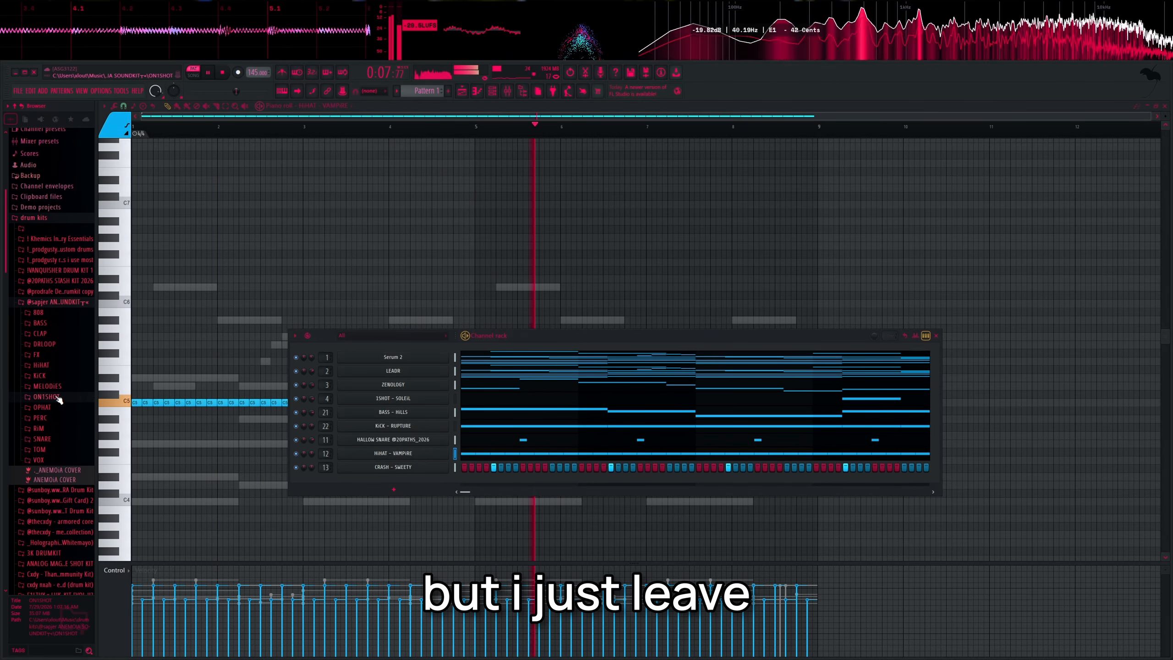
left_click(40, 448)
scroll(37, 277, "down", 7)
scroll(38, 278, "up", 2)
left_click(55, 313)
left_click(53, 303)
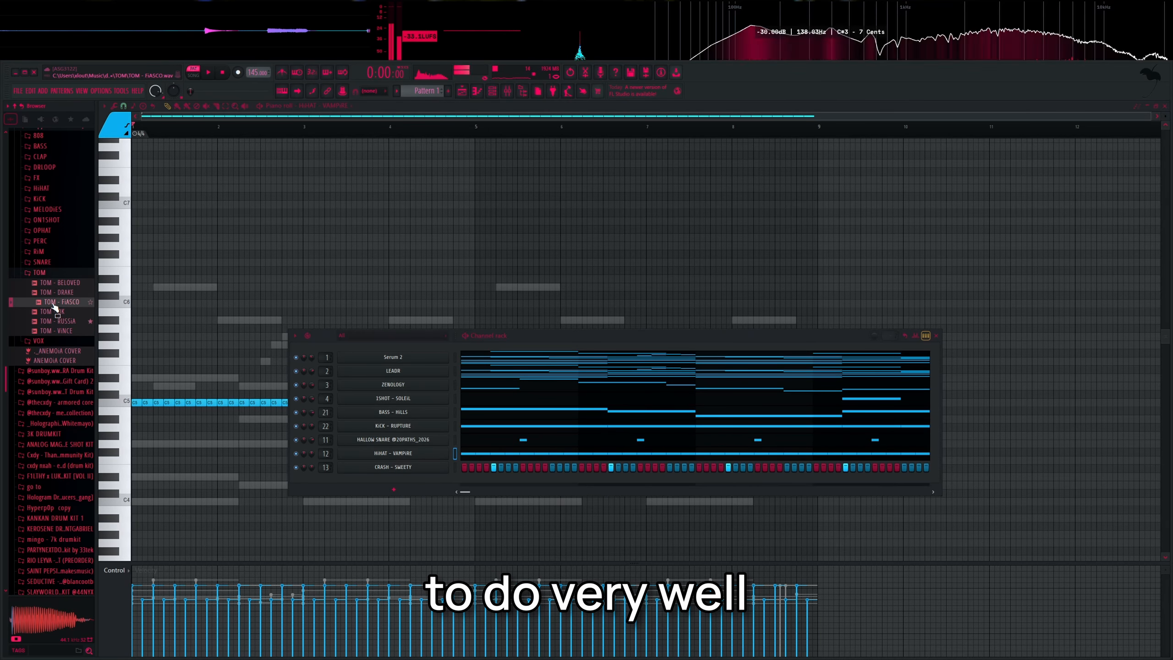
left_click_drag(368, 483, 331, 485)
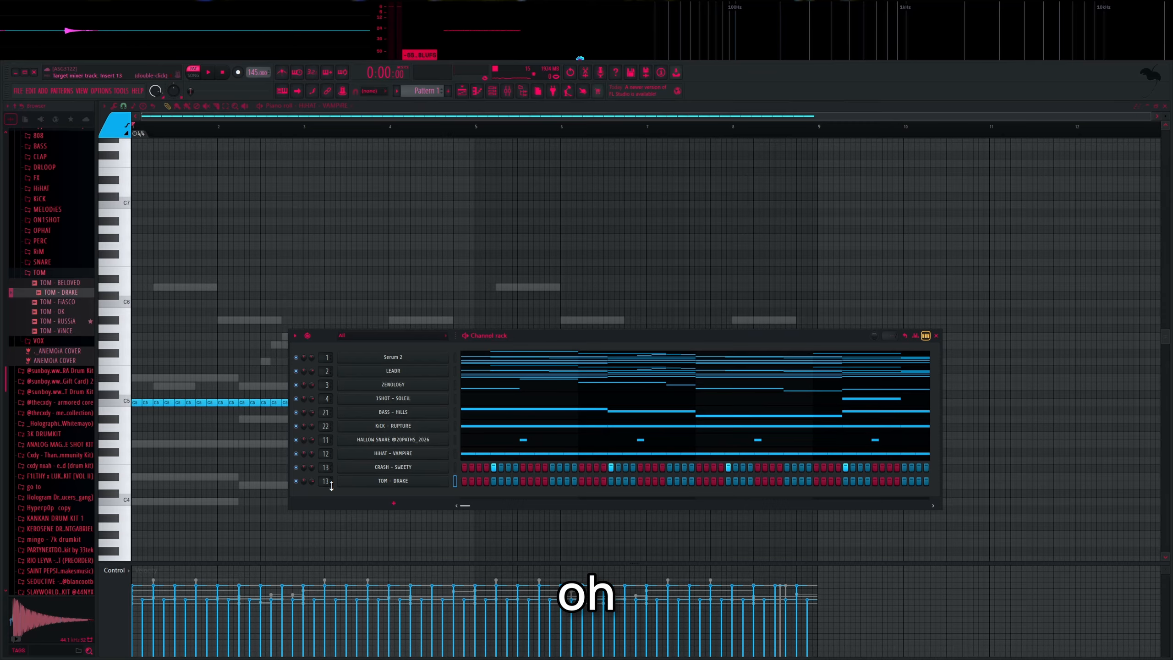
scroll(326, 481, "up", 1)
Step: Try a TOM - DRAKE hit on step 21, move it to step 23 and play the pattern
key("space")
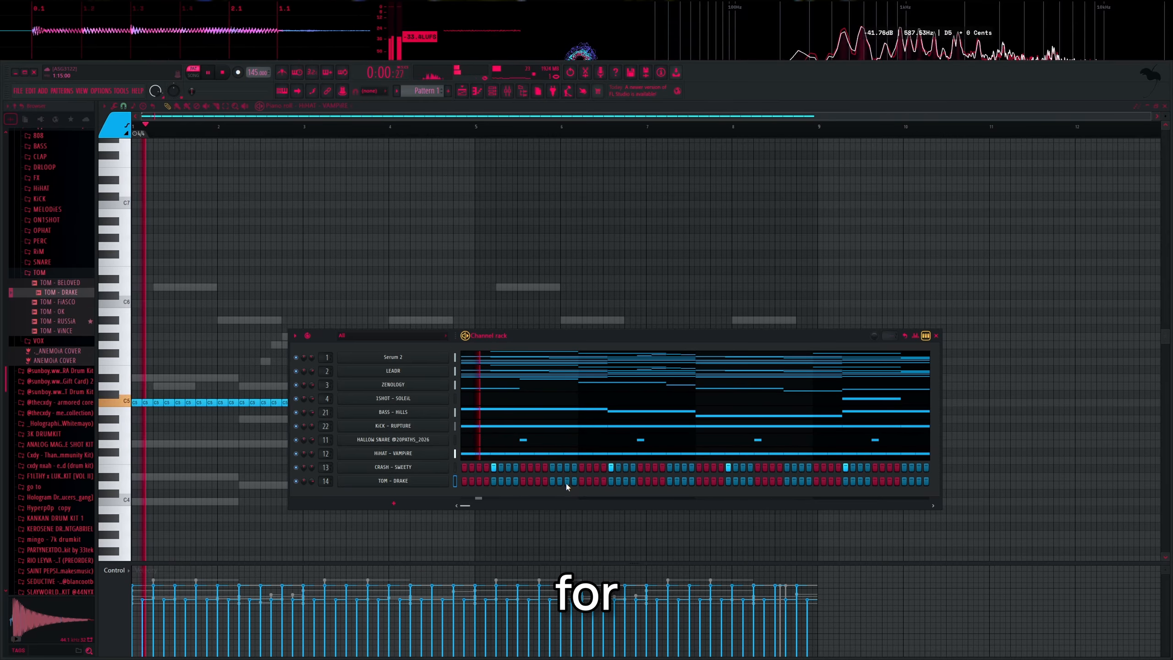
key("space")
left_click(611, 482)
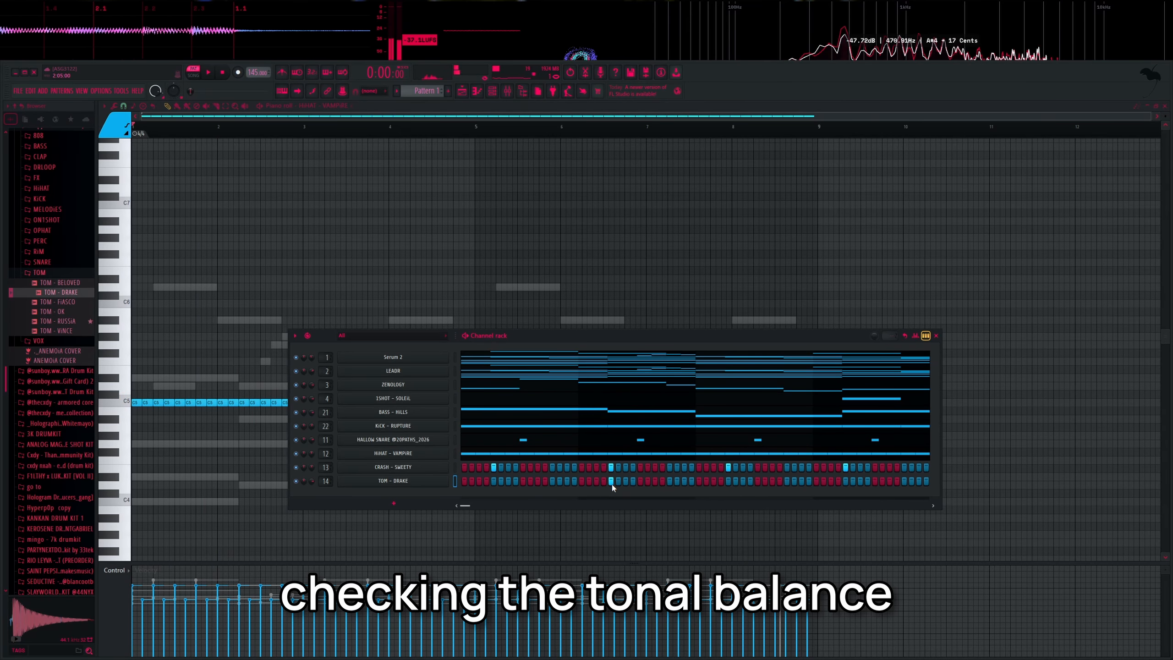
right_click(612, 484)
left_click(625, 483)
key("space")
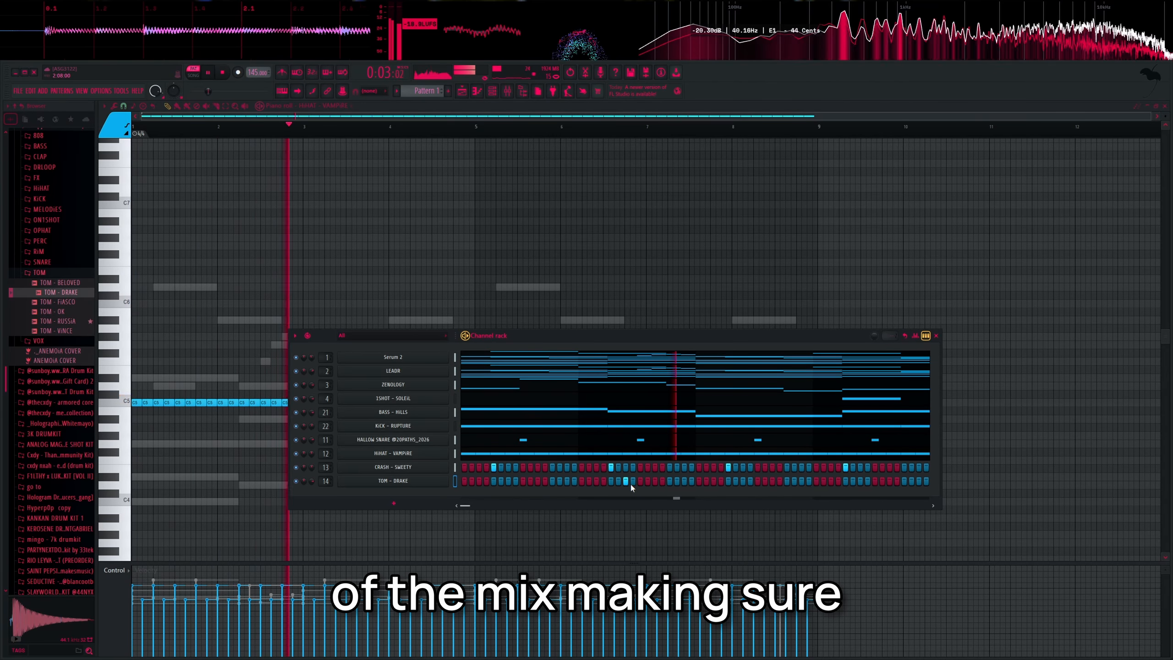
Step: Try extra TOM - DRAKE hits on steps 33 and 55 during playback
left_click(699, 481)
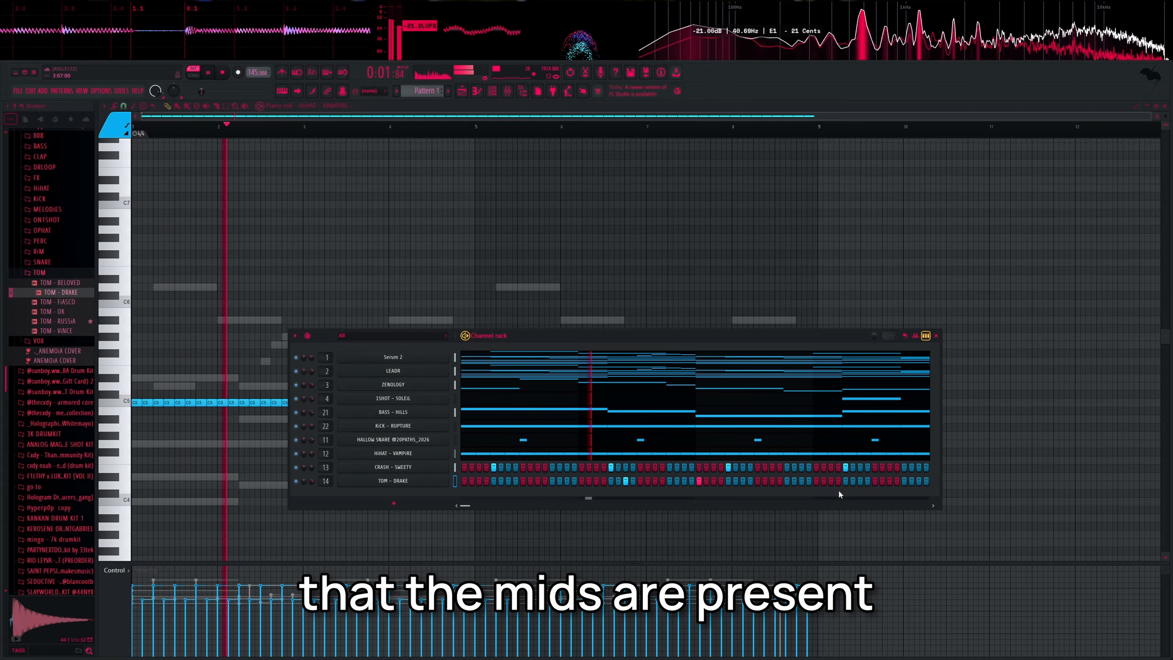
right_click(697, 482)
key("space")
key("space")
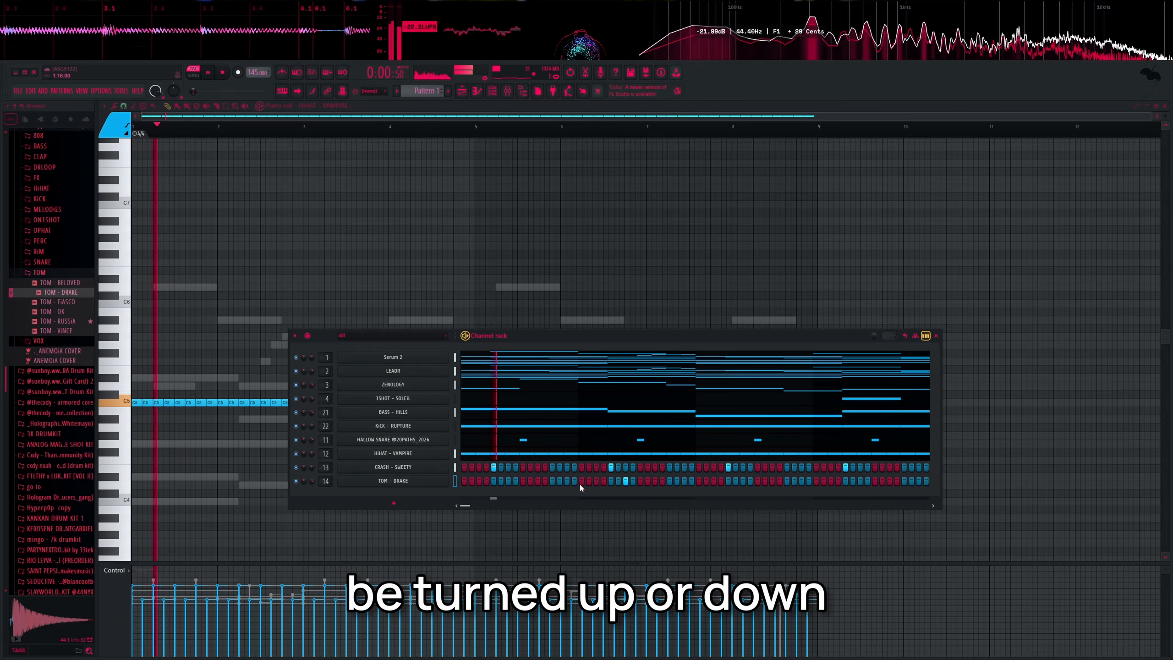
left_click(861, 481)
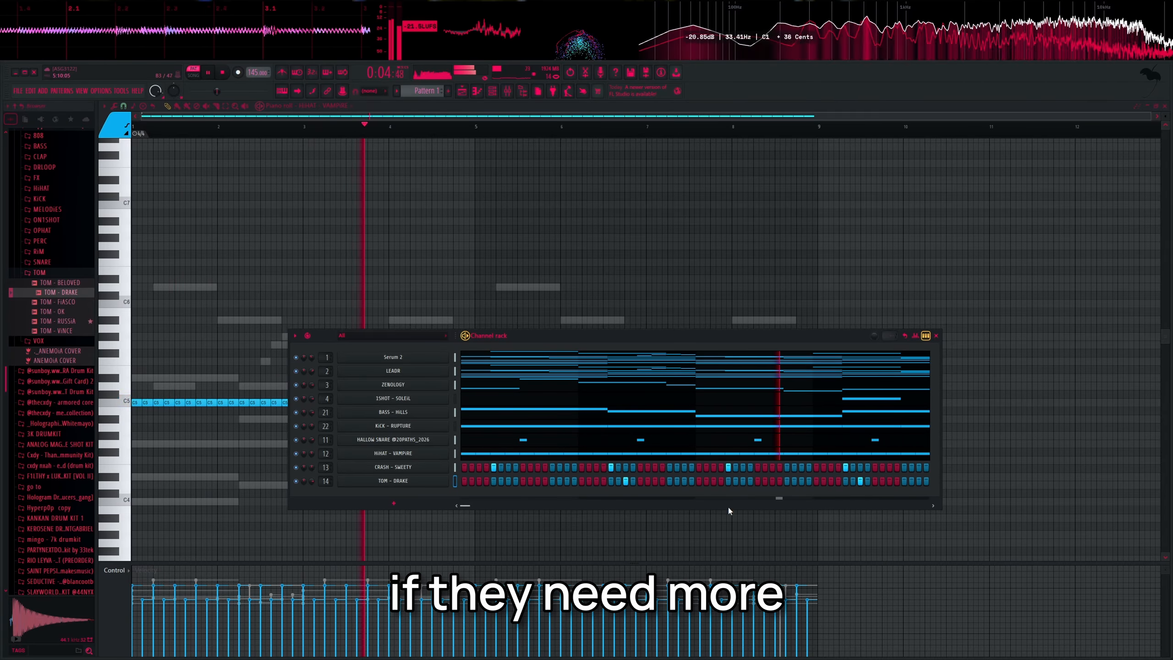
key("ctrl+z")
key("space")
Step: Audition other TOM samples, replace TOM - DRAKE with TOM - BELOVED and play the pattern
left_click(45, 283)
left_click(53, 311)
left_click(58, 283)
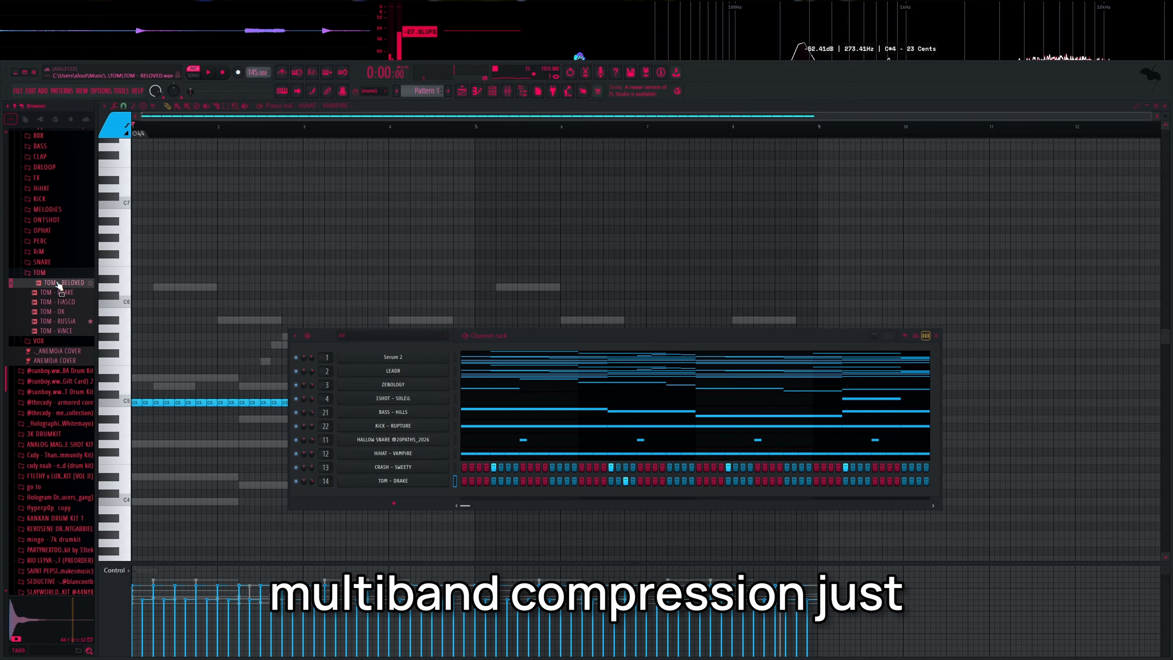
left_click_drag(404, 481, 404, 481)
key("space")
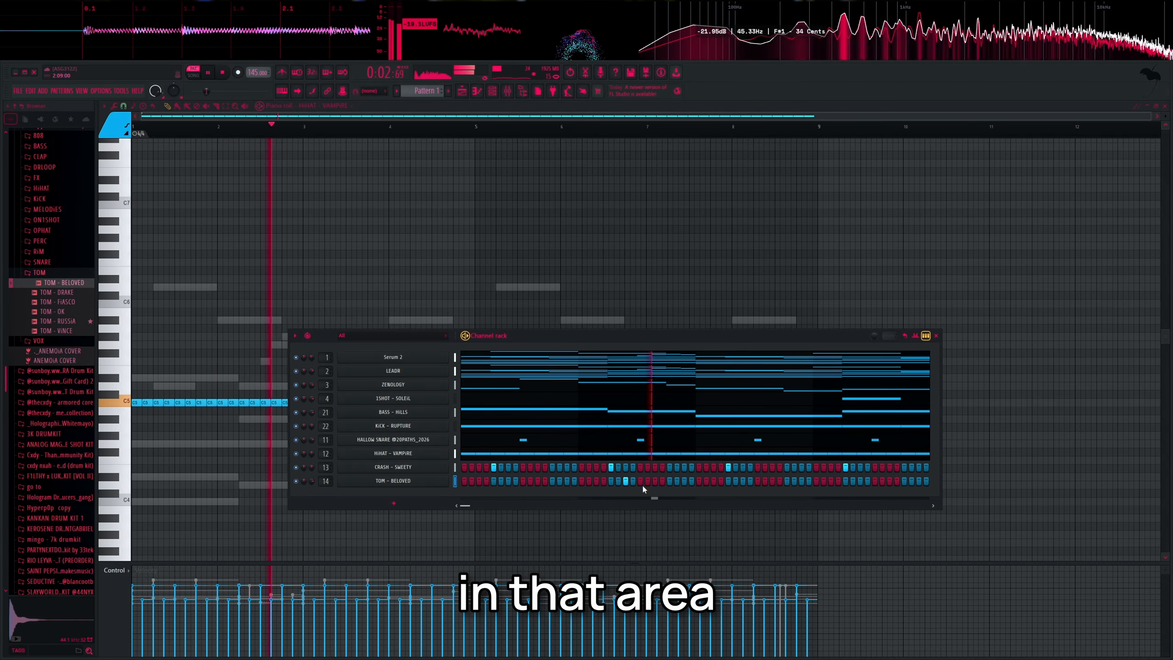
Step: Move the TOM - BELOVED hit from step 23 to step 13 and lower the channel's volume
key("space")
right_click(625, 481)
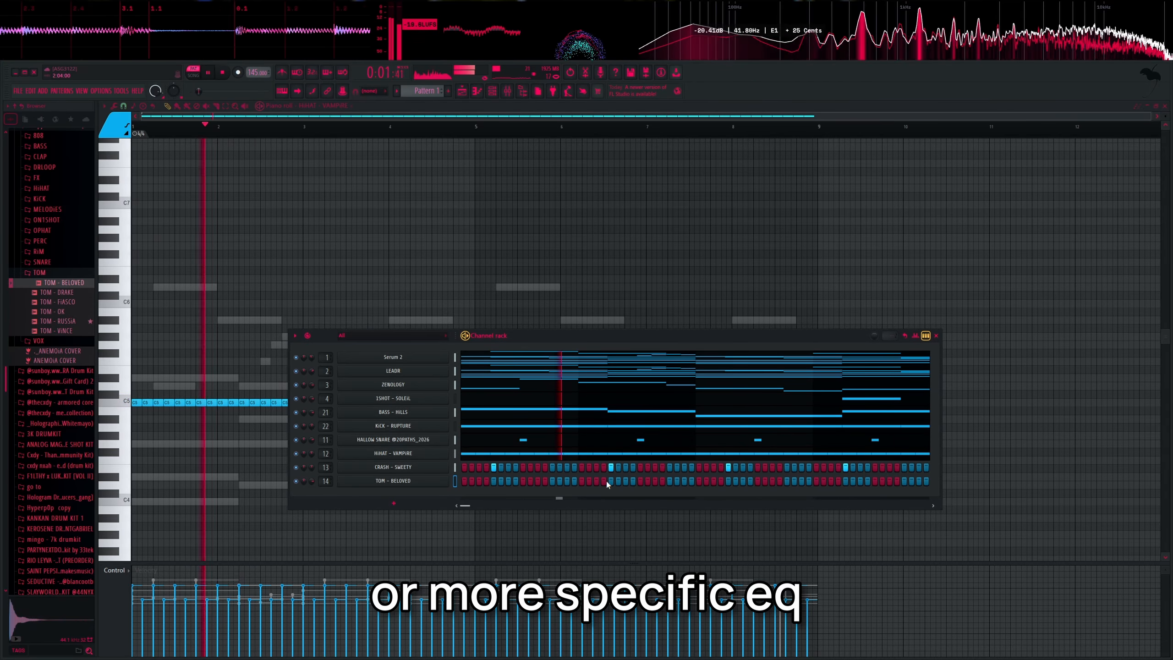
left_click(554, 482)
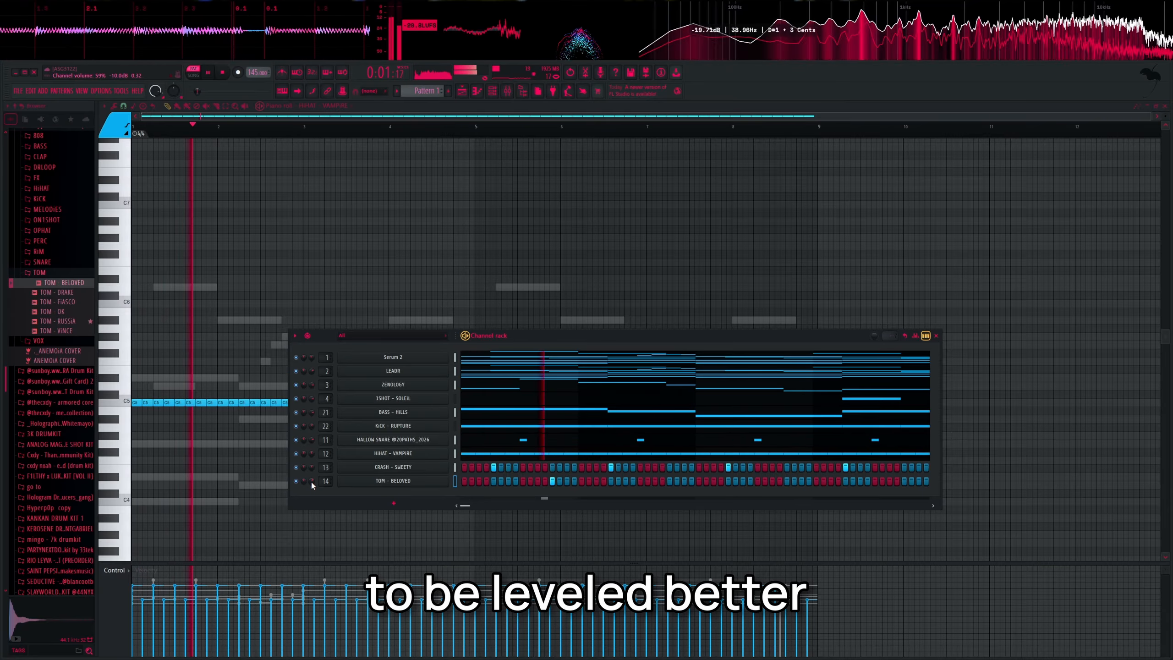
key("space")
Step: Add SNARE - OBLIX from the kit's SNARE folder as a new channel routed to mixer track 15
scroll(46, 460, "up", 5)
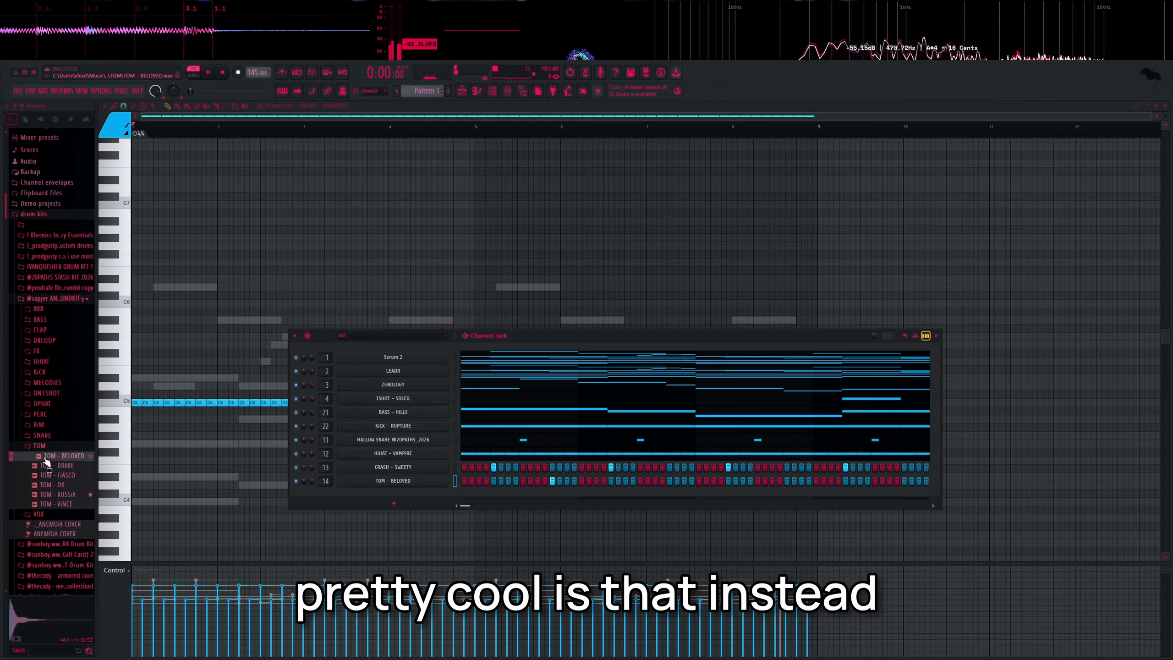
left_click(41, 435)
left_click(53, 464)
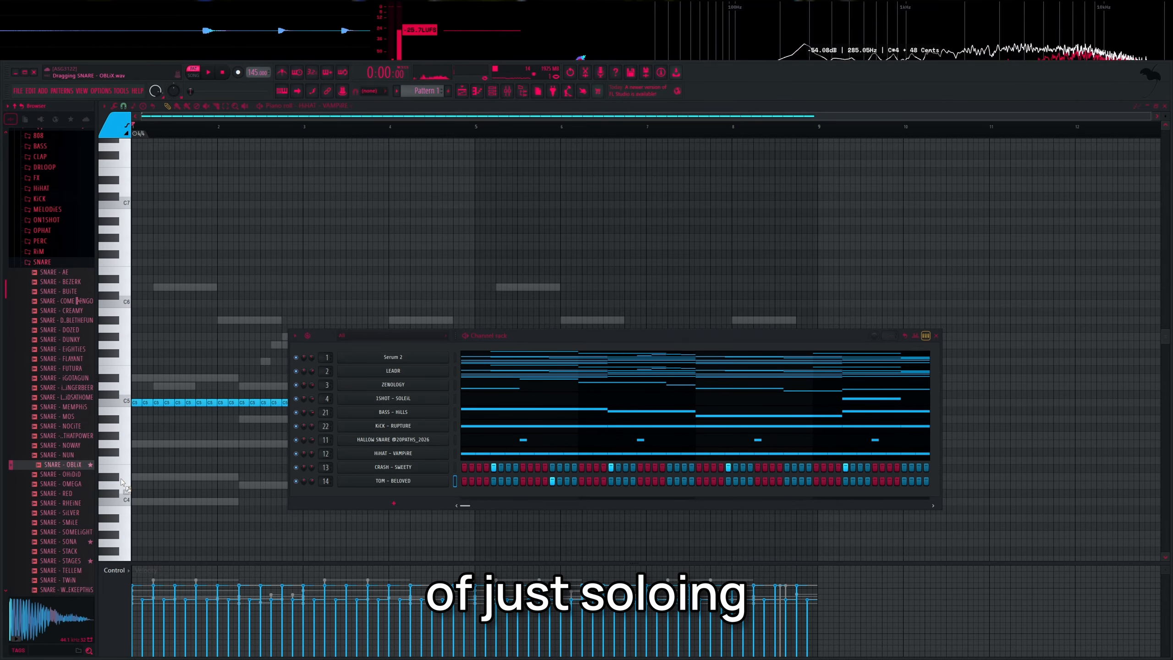
left_click_drag(121, 482, 356, 495)
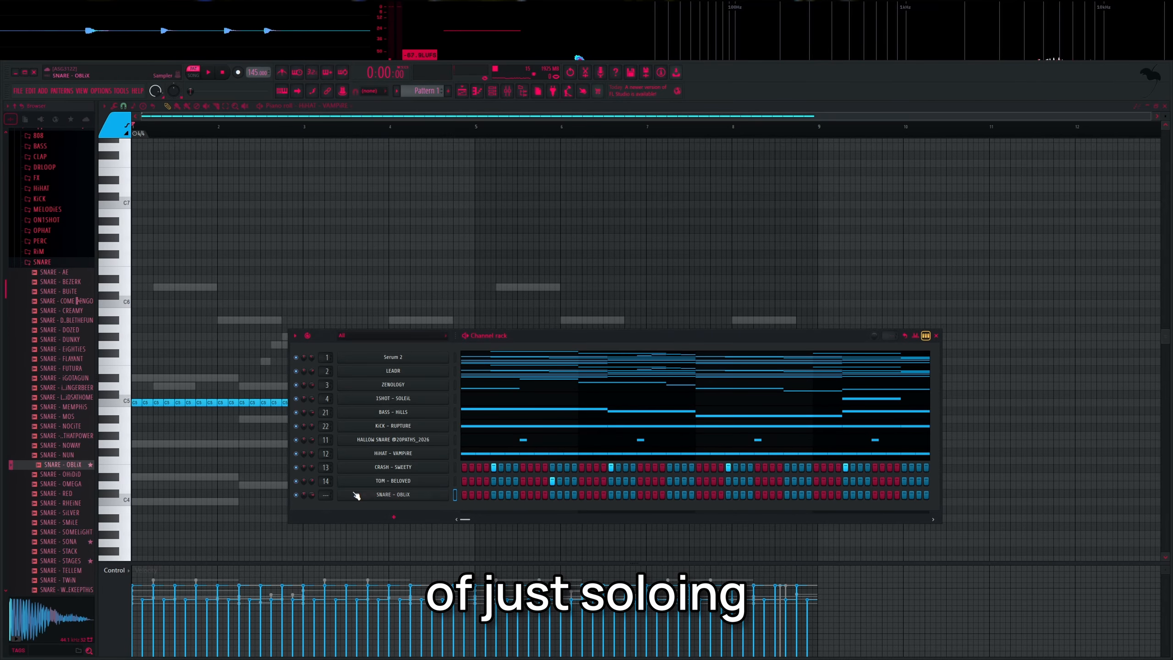
scroll(330, 494, "down", 1)
Step: Place a SNARE - OBLIX hit on step 31 during playback and lower the channel's volume to 50%
key("space")
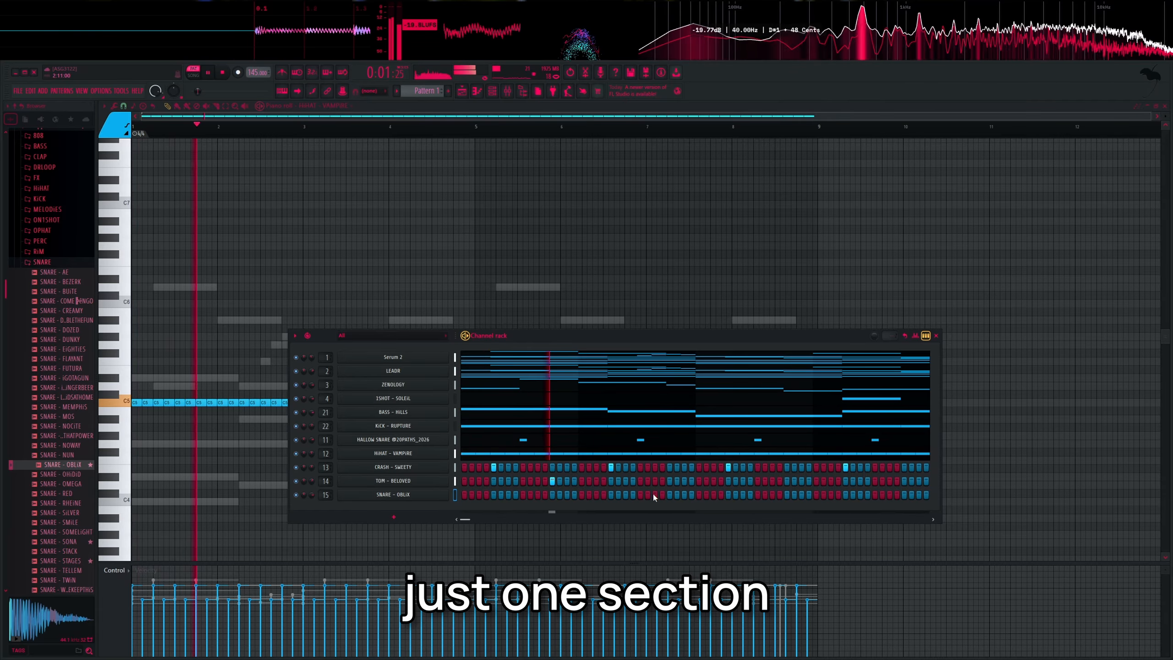
left_click(654, 494)
left_click(684, 494)
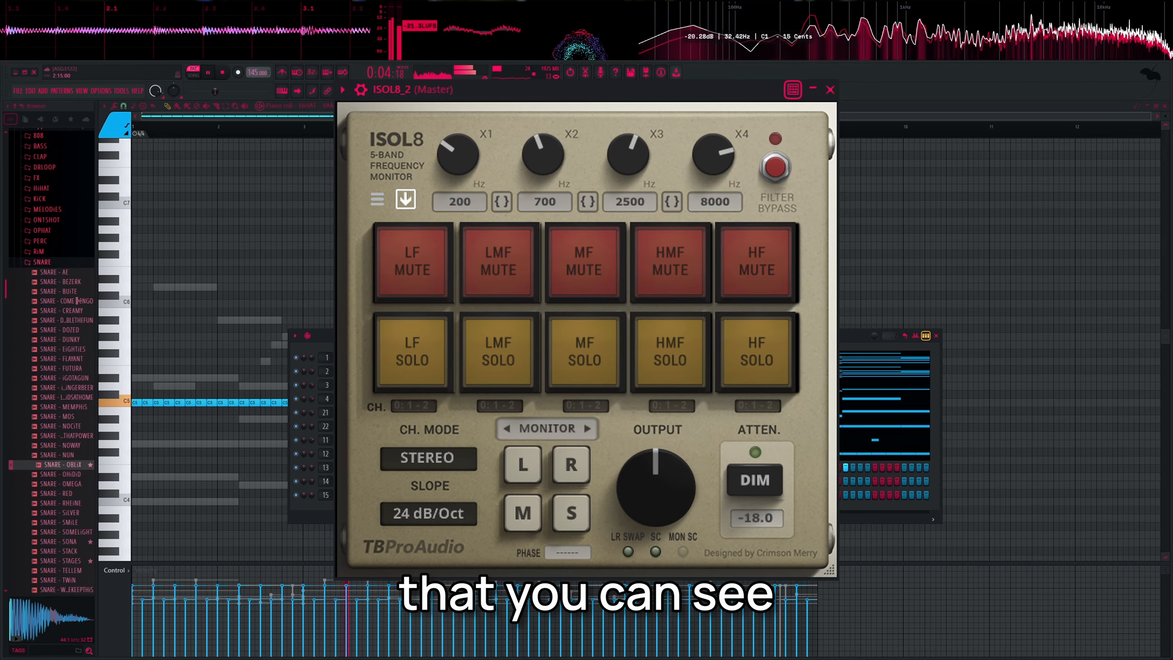
key("space")
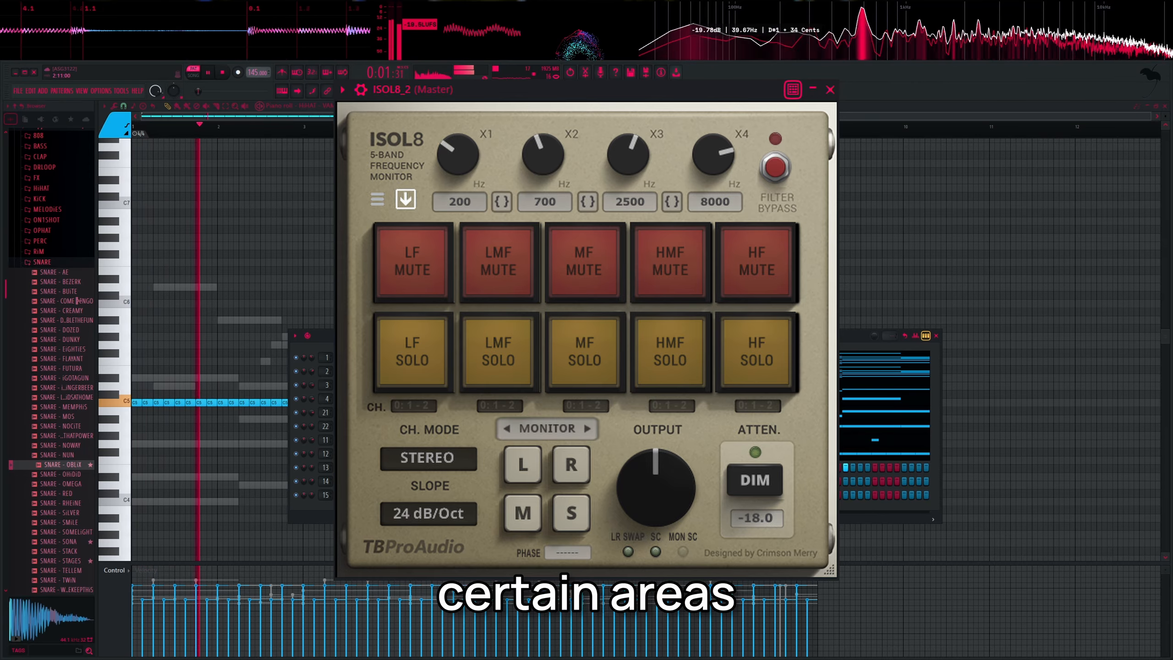
key("space")
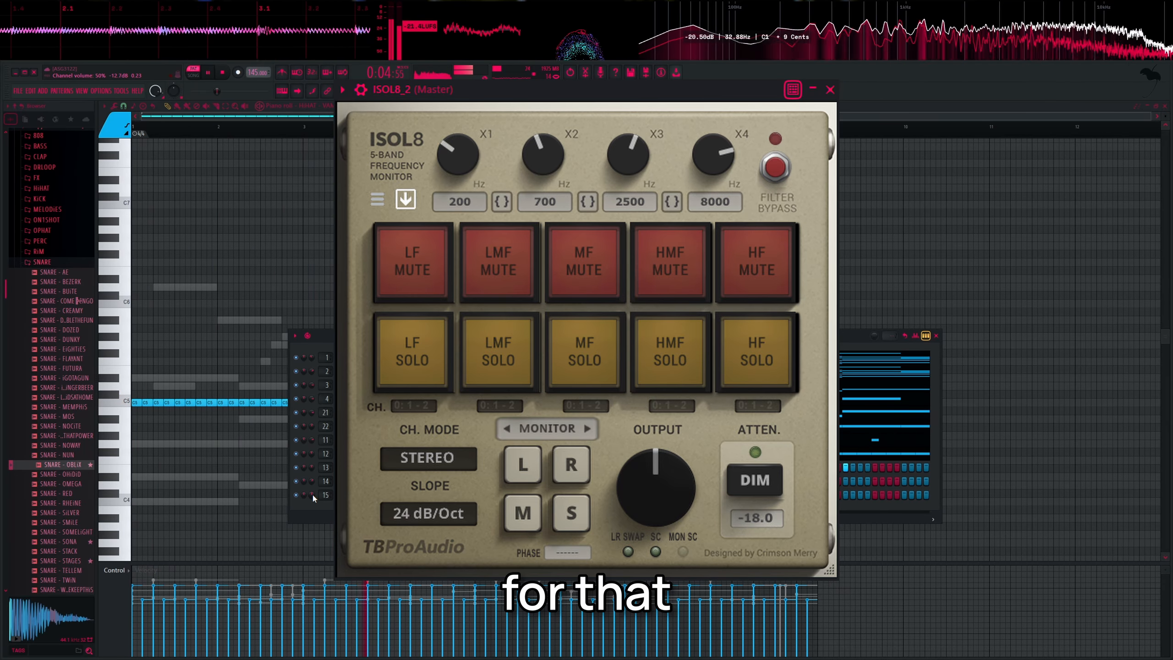
key("space")
key("space")
key("space")
key("Escape")
key("space")
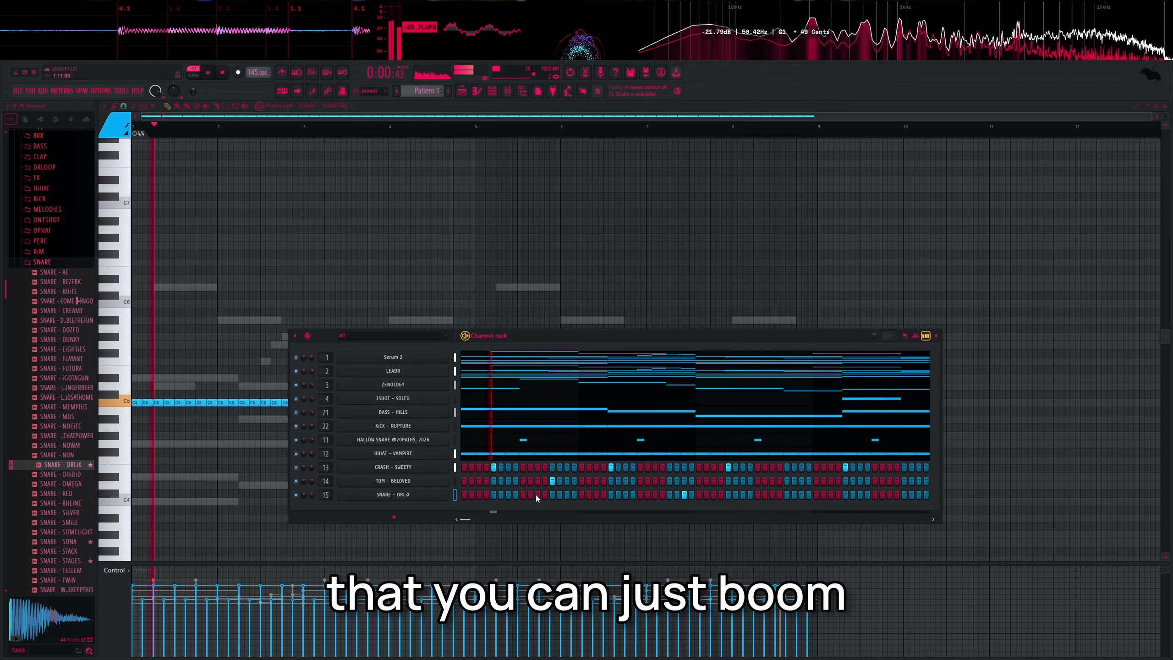
Step: Add SNARE - OBLIX hits on steps 15 and 51 and replay the pattern
left_click(567, 495)
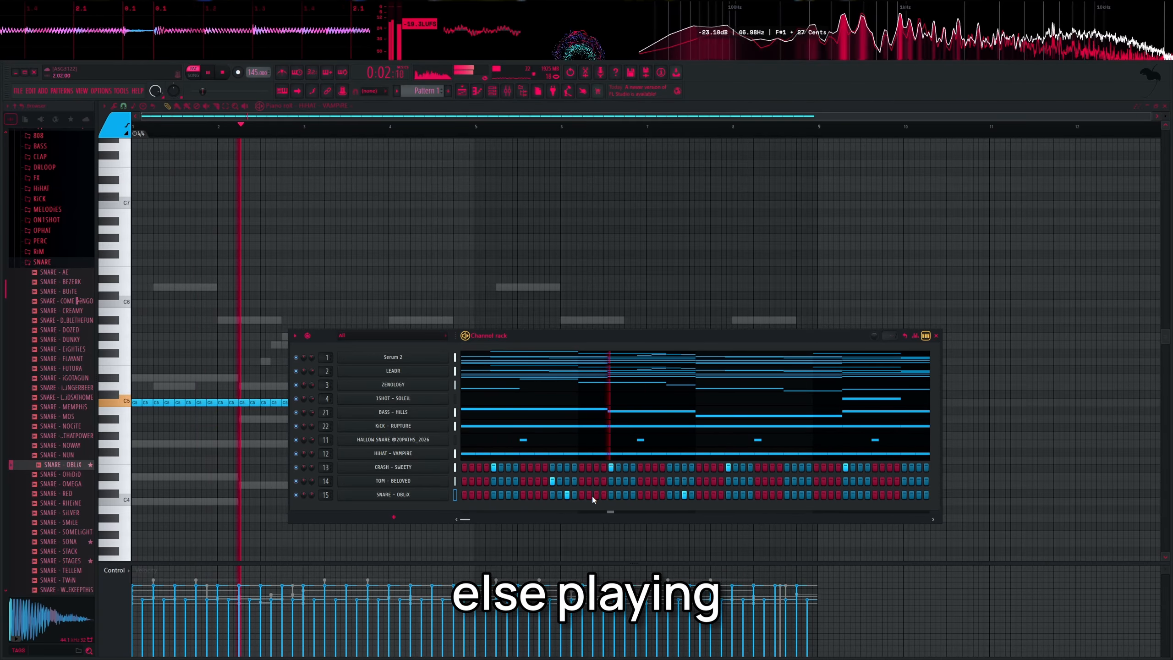
left_click(832, 494)
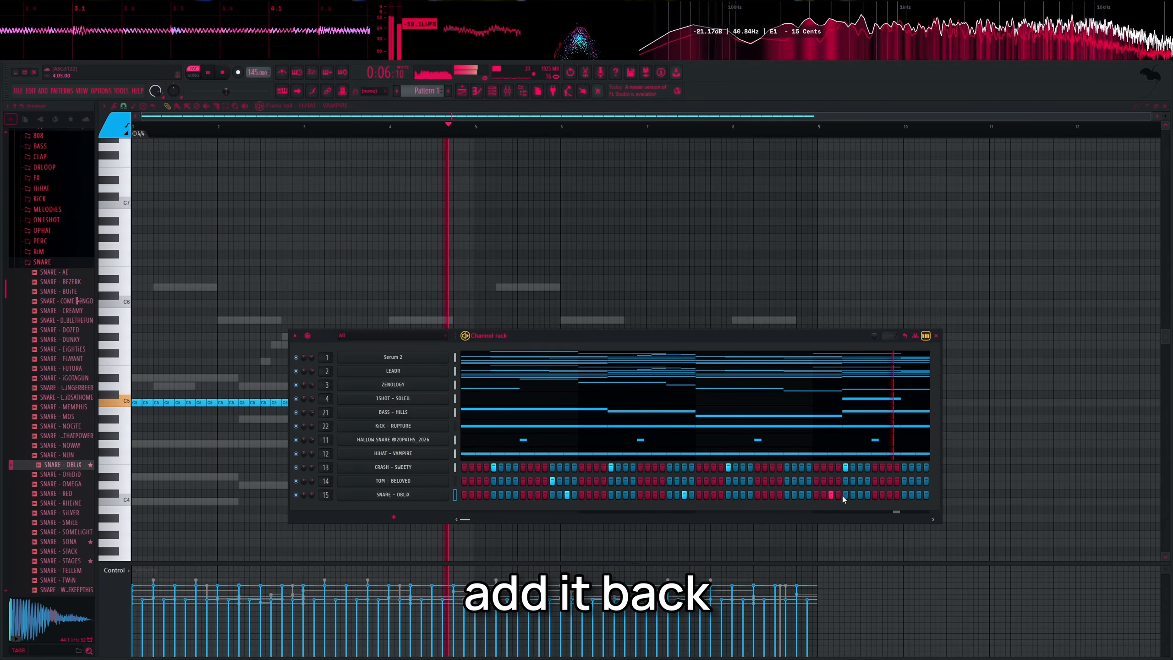
key("space")
key("space")
Step: Open SNARE - OBLIX in the piano roll, add a C5 note near the end of bar 4 and replay the pattern
right_click(426, 496)
left_click(471, 469)
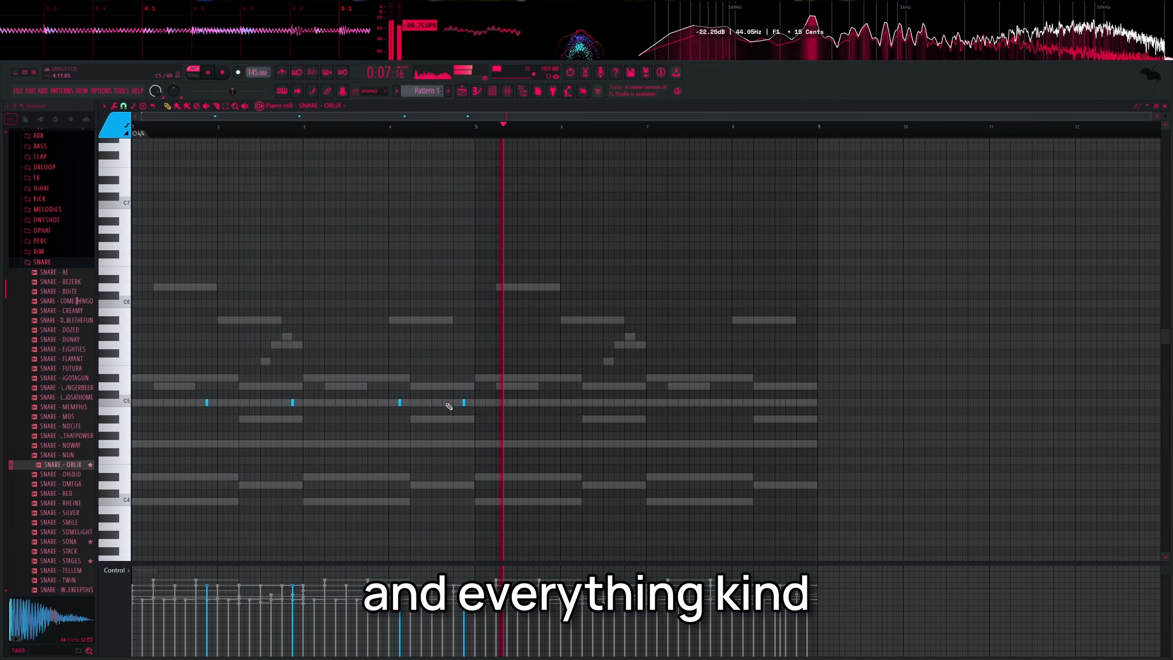
key("space")
key("space")
Step: Show the channel rack and replay the pattern from the start
left_click(495, 92)
key("space")
key("space")
right_click(442, 481)
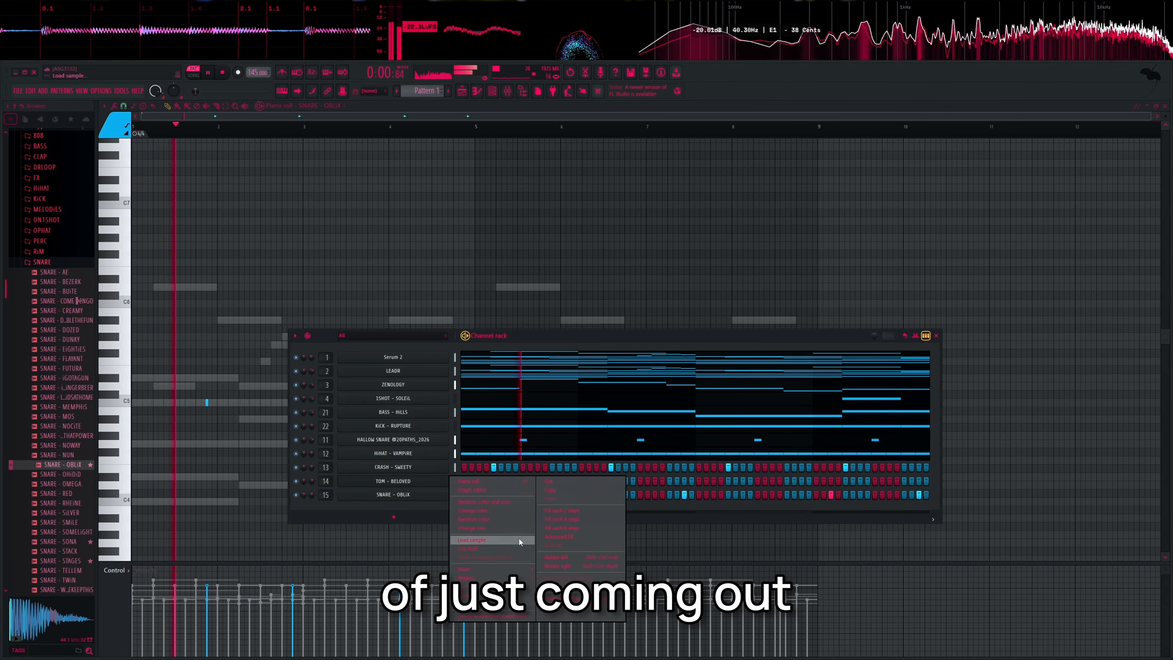
left_click(396, 479)
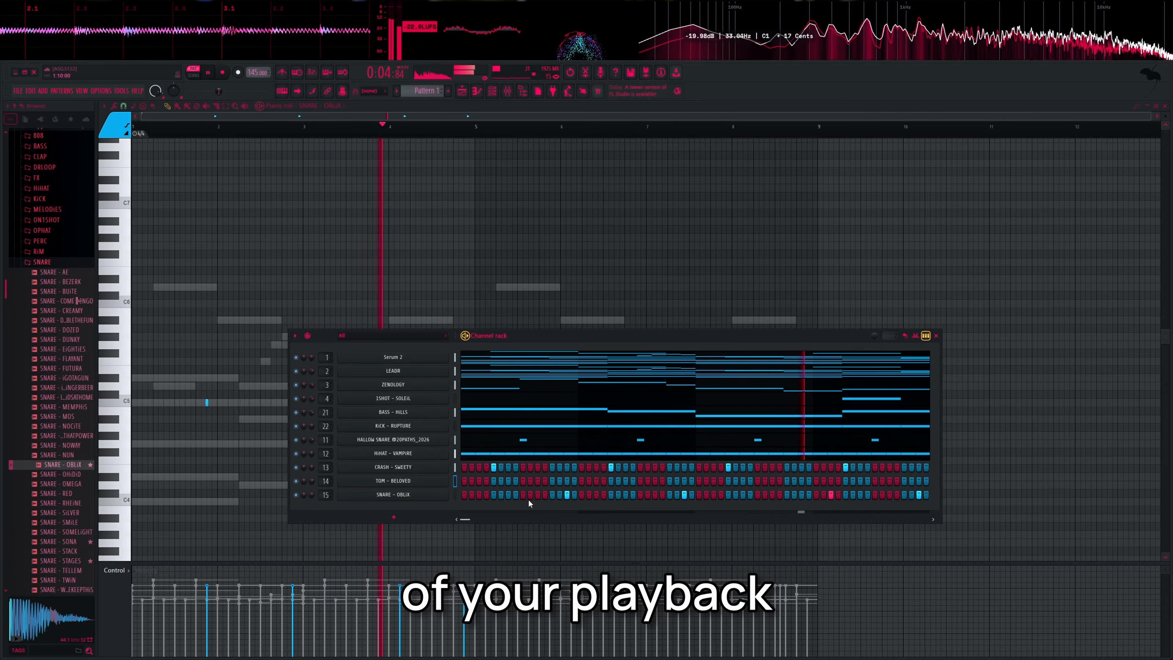
Step: Collapse the kit's SNARE folder in the sample browser, briefly replay the pattern and stop playback
scroll(47, 353, "up", 2)
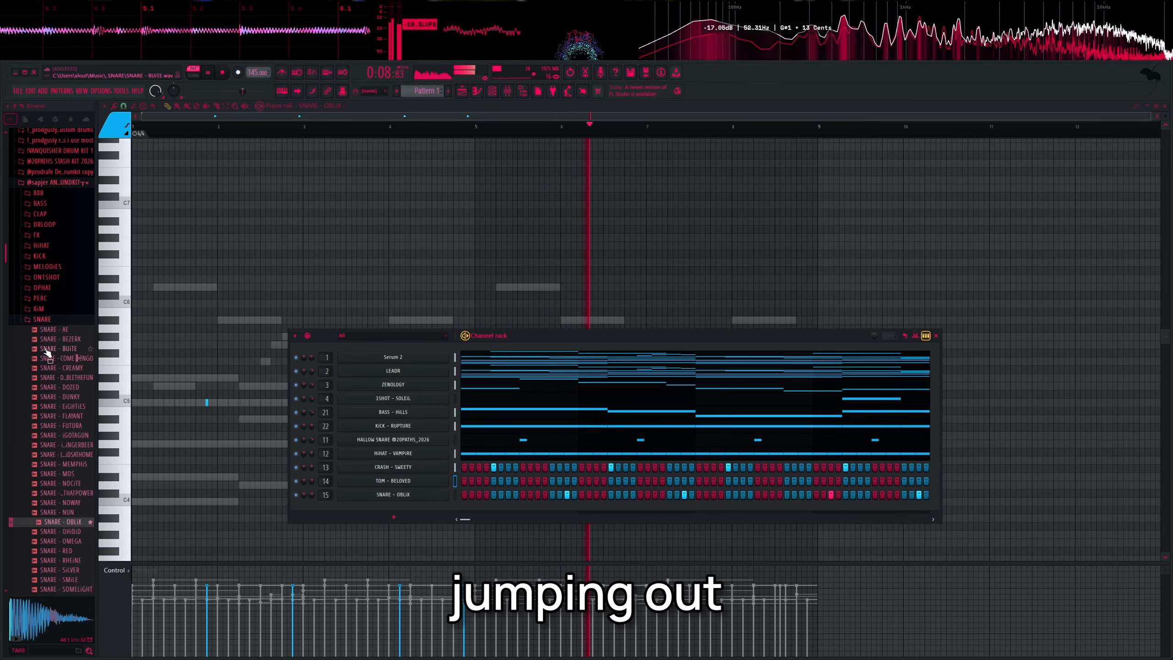
left_click(42, 319)
scroll(55, 382, "up", 4)
key("space")
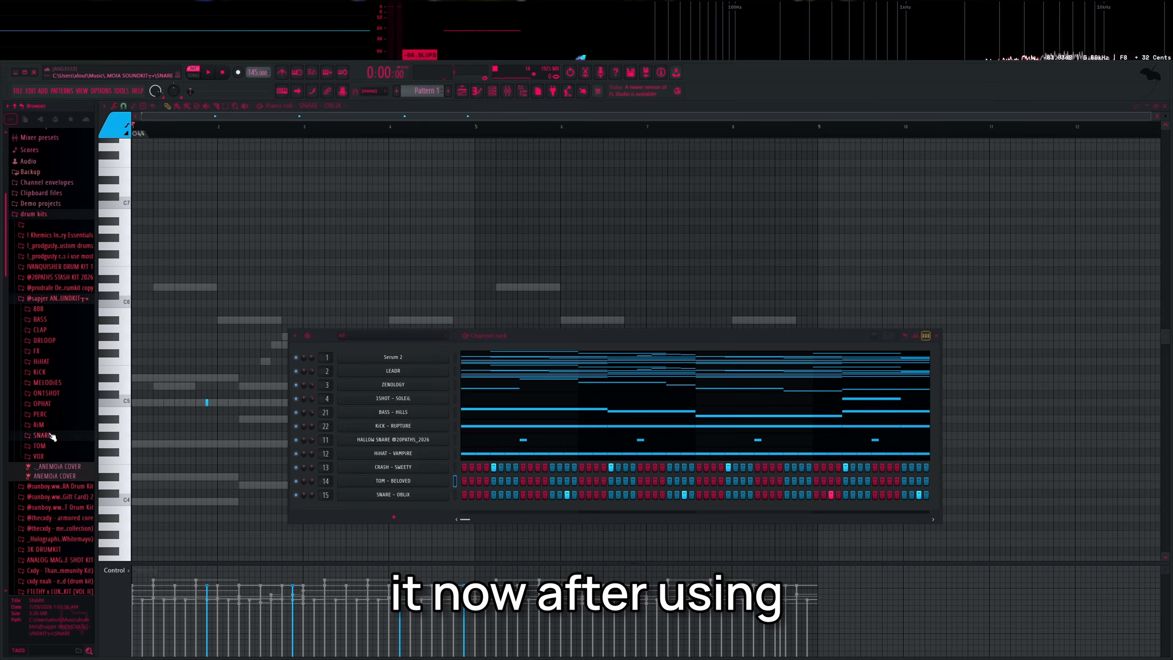
key("space")
key("space")
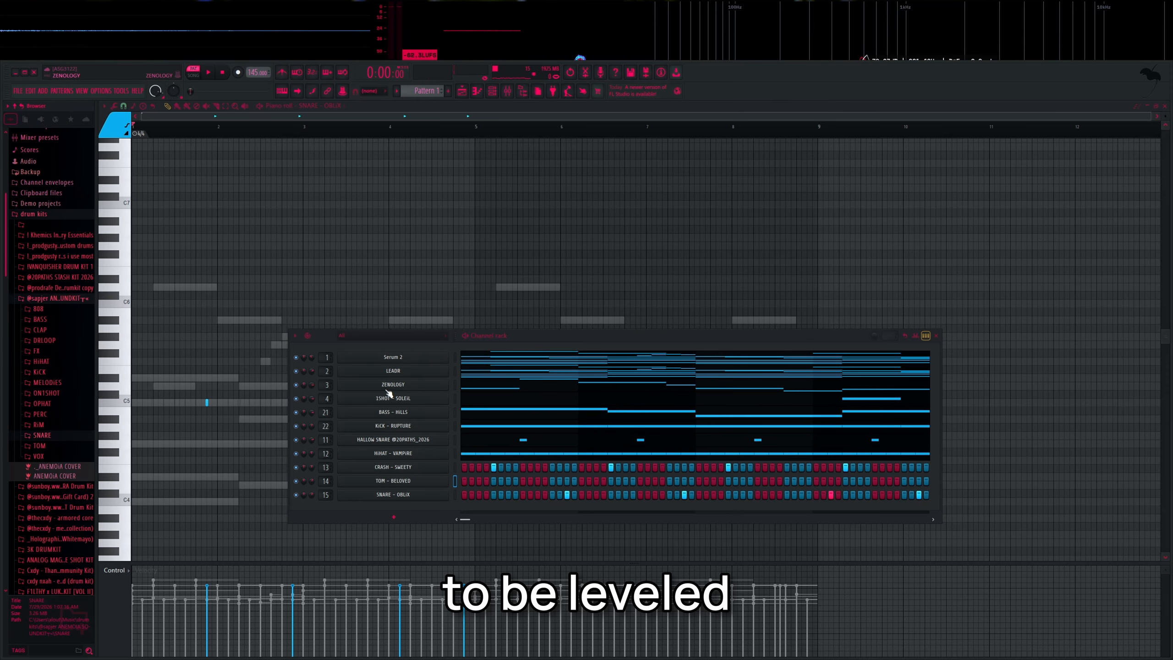
Step: Add a second ZENOLOGY channel below ZENOLOGY, load preset 0858: CC Saw Ld 2 and audition a note
right_click(446, 394)
mouse_move(492, 491)
left_click(648, 377)
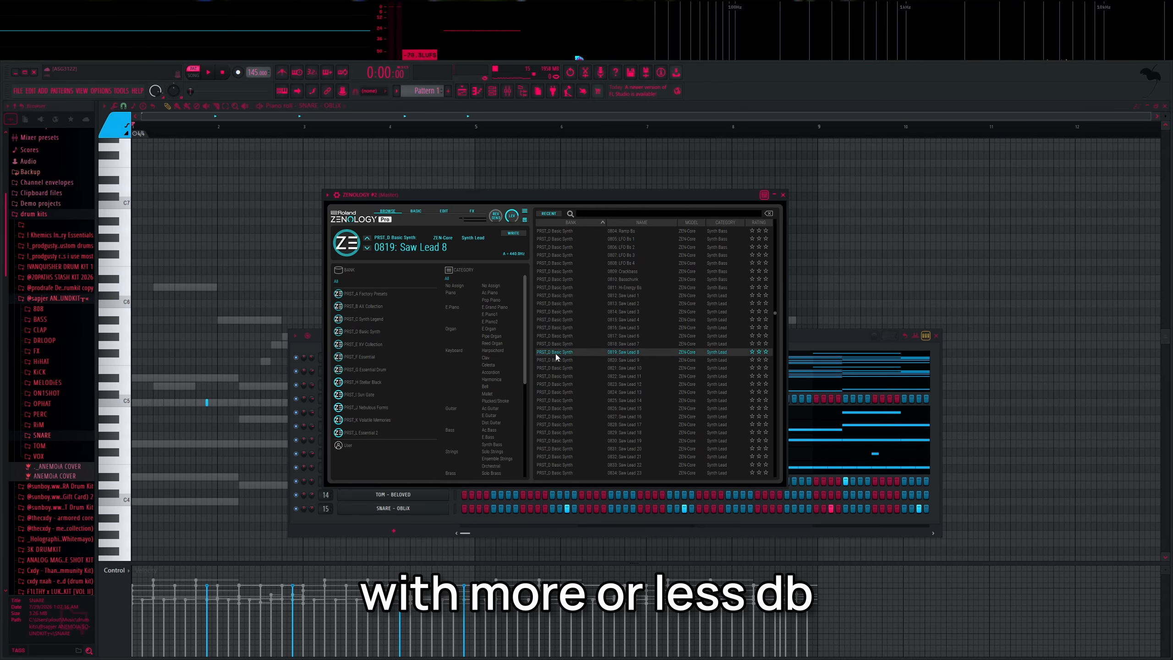
scroll(618, 419, "down", 9)
left_click(617, 384)
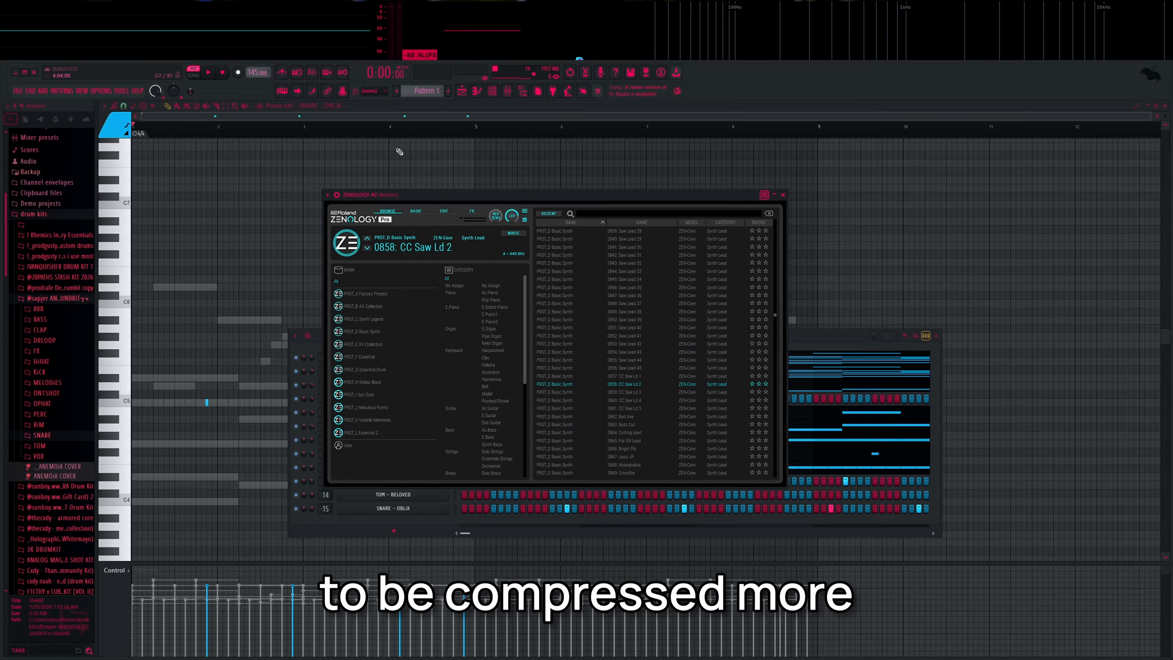
key("6")
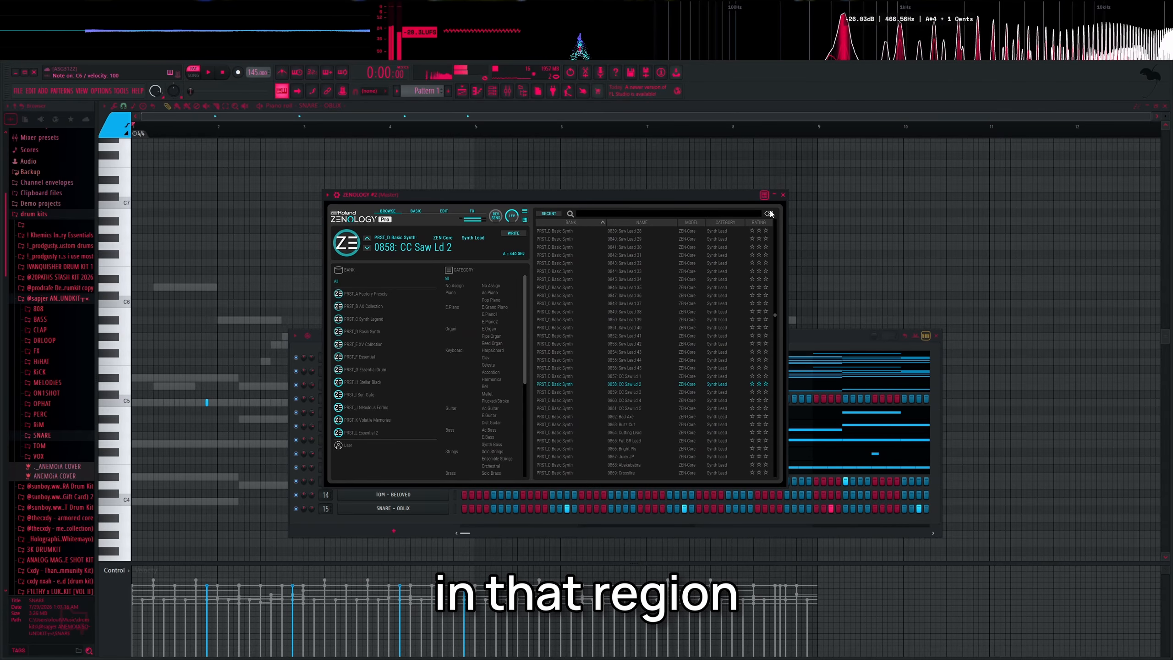
left_click(782, 196)
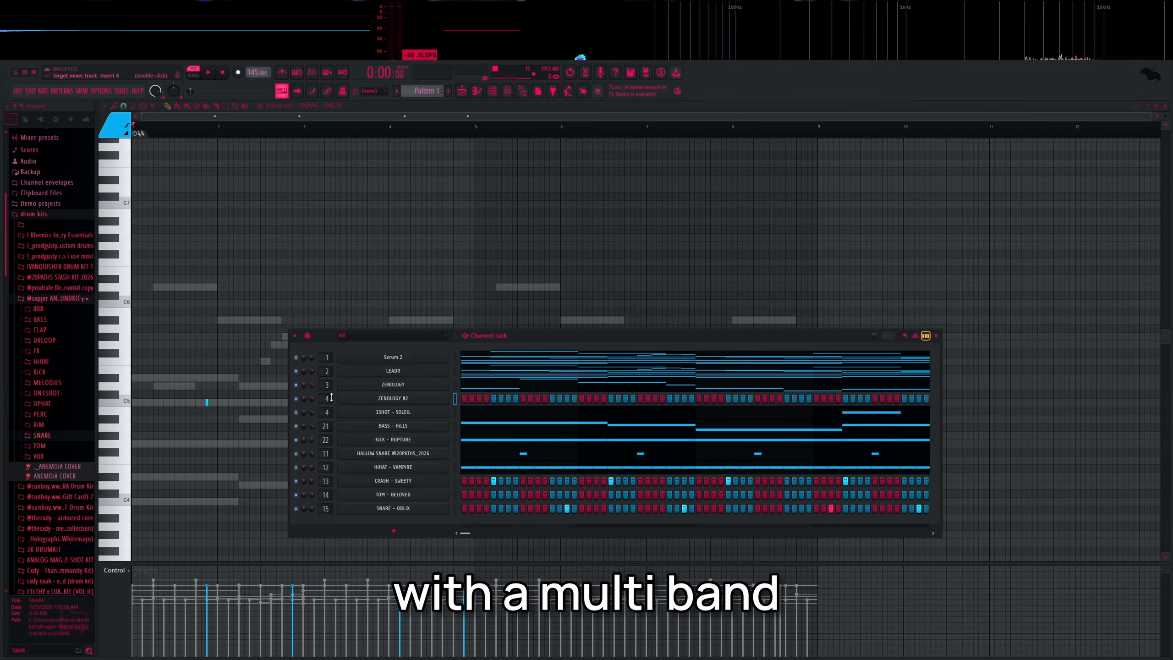
Step: Move the ZENOLOGY #2 channel below 1SHOT - SOLEIL and open it in the piano roll
key("alt+Down")
right_click(394, 410)
left_click(474, 414)
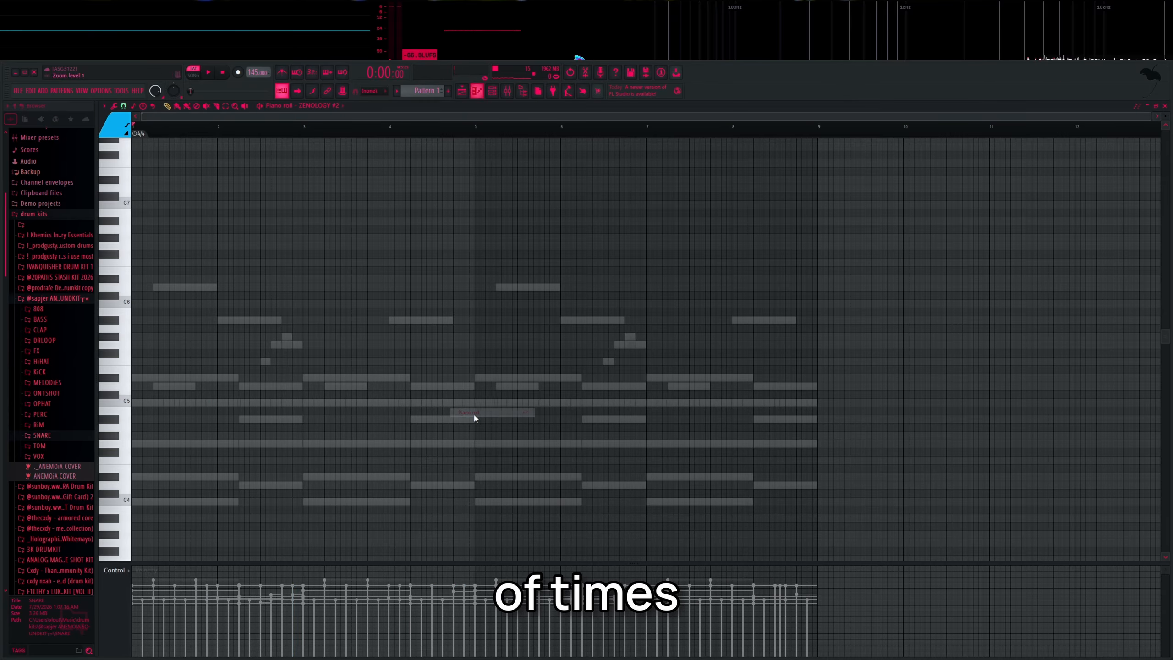
Step: Play the pattern, try a ZENOLOGY #2 note in bar 3 and delete it
key("space")
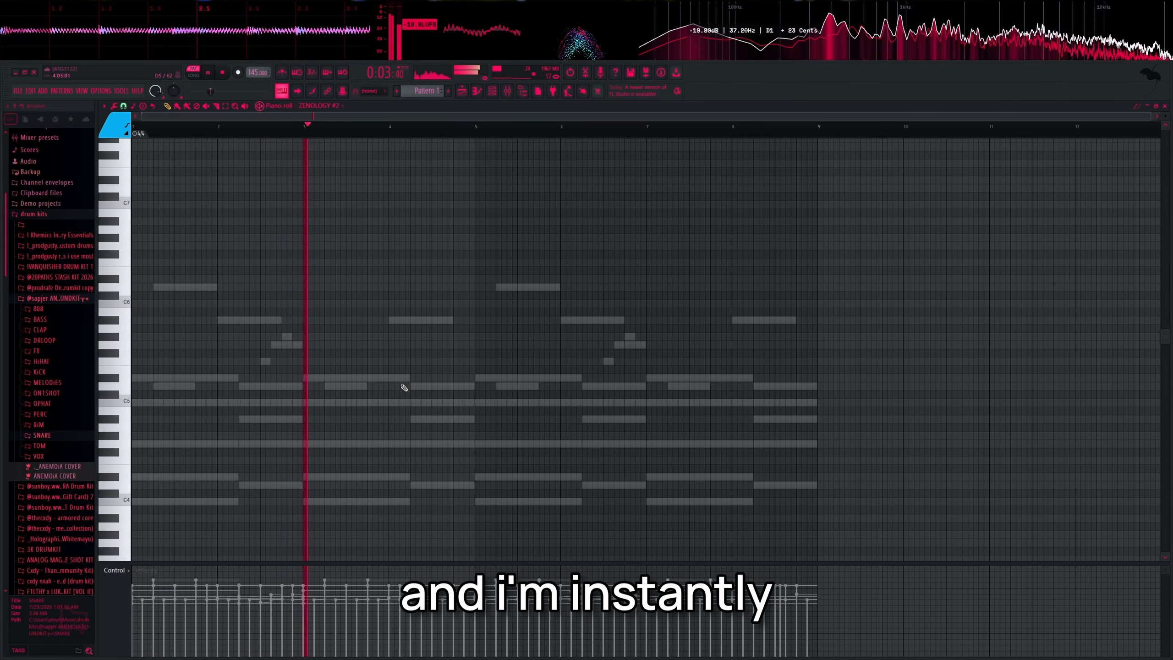
key("space")
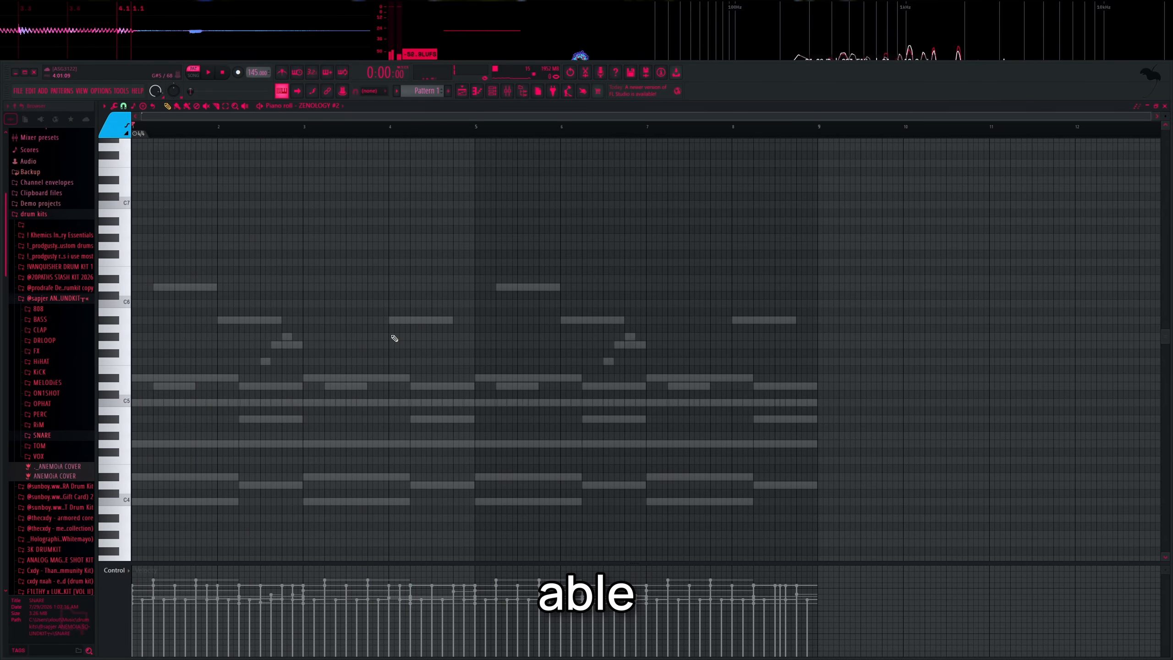
key("space")
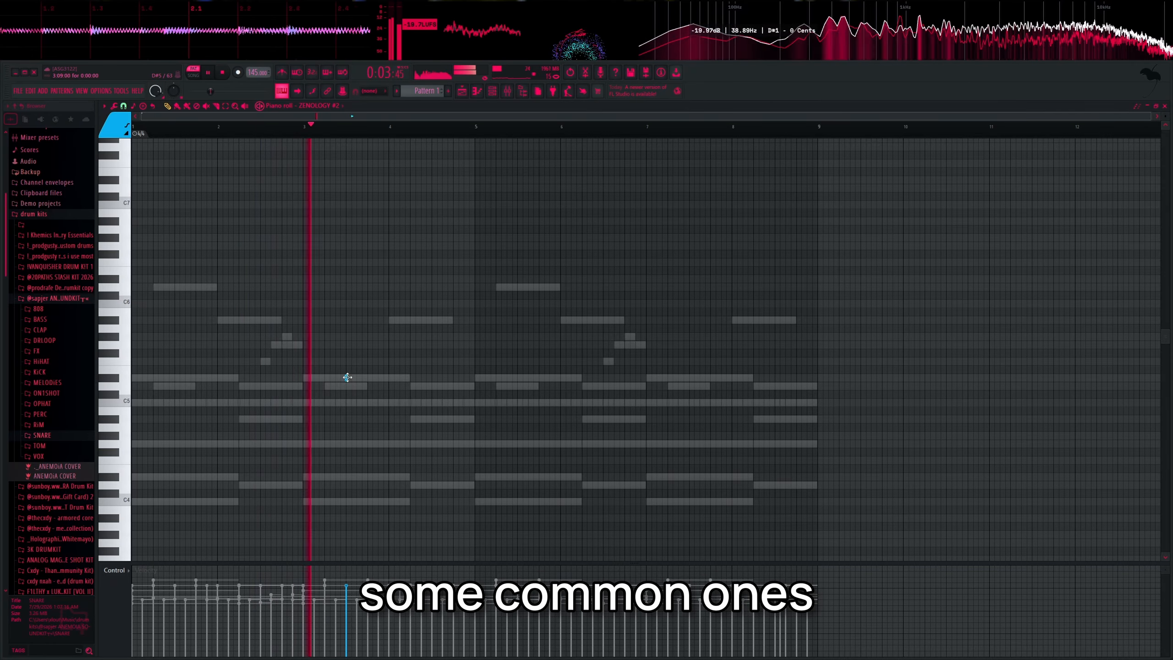
key("space")
left_click(348, 377)
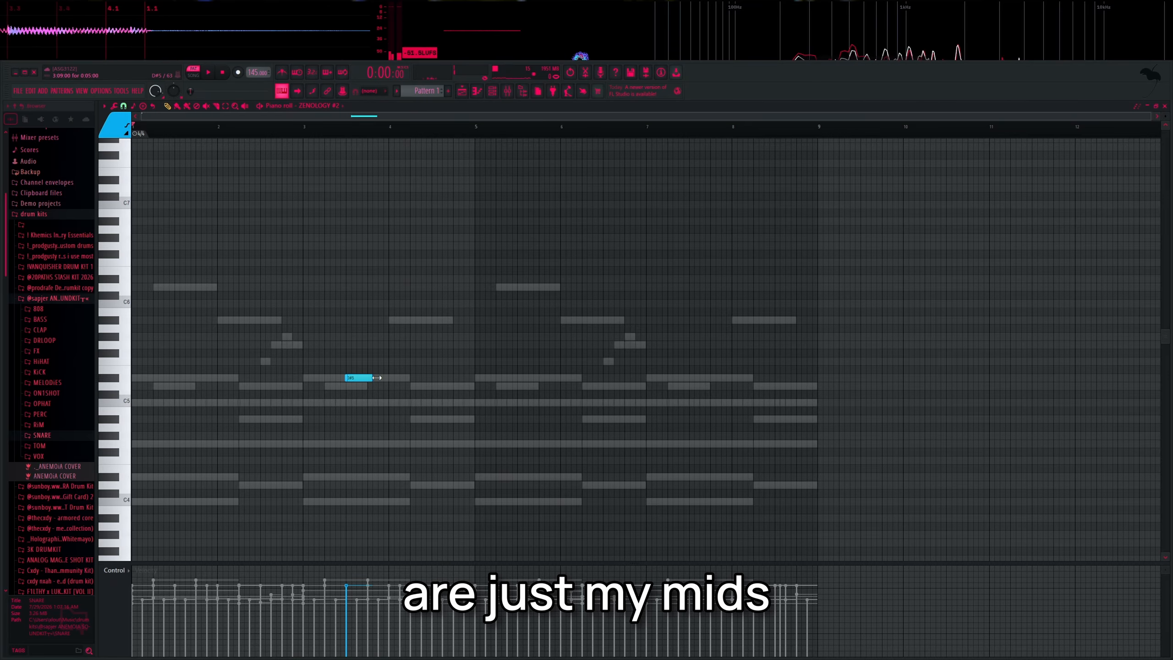
right_click(347, 377)
Step: Place short F5, G5, G#5 and G5 notes over the ghost notes ending bar 2 and play the pattern
left_click(266, 361)
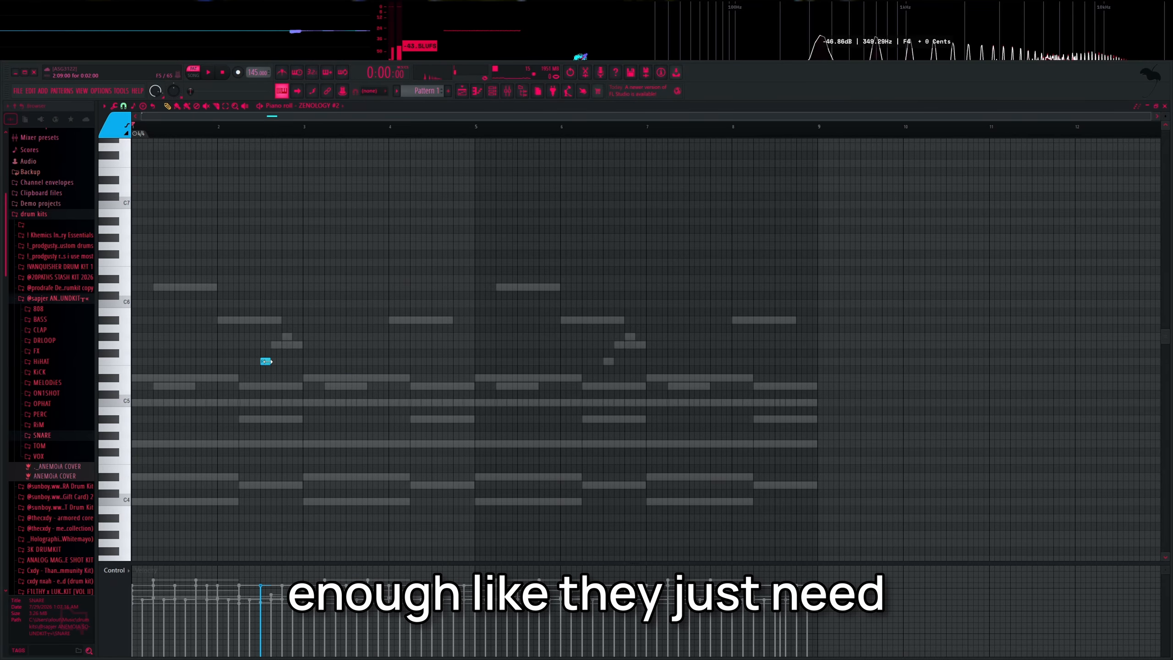
left_click(275, 343)
left_click(286, 336)
left_click(297, 344)
key("space")
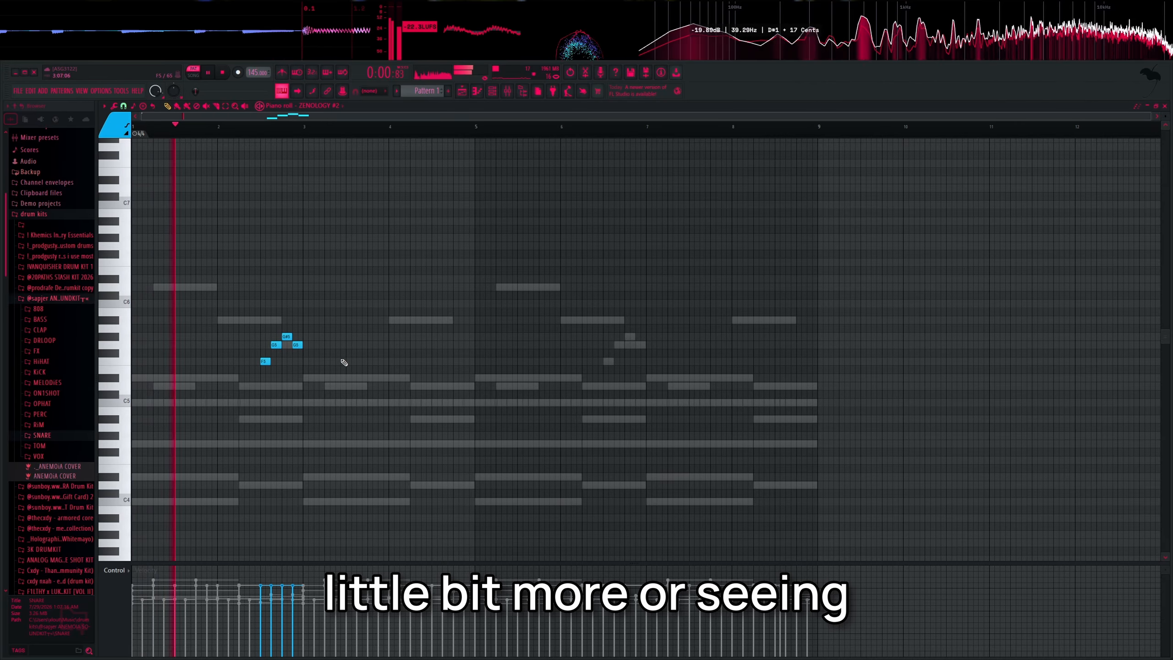
Step: Check insert 5 in the mixer during playback and reopen the ZENOLOGY #2 instrument from the channel rack
key("F9")
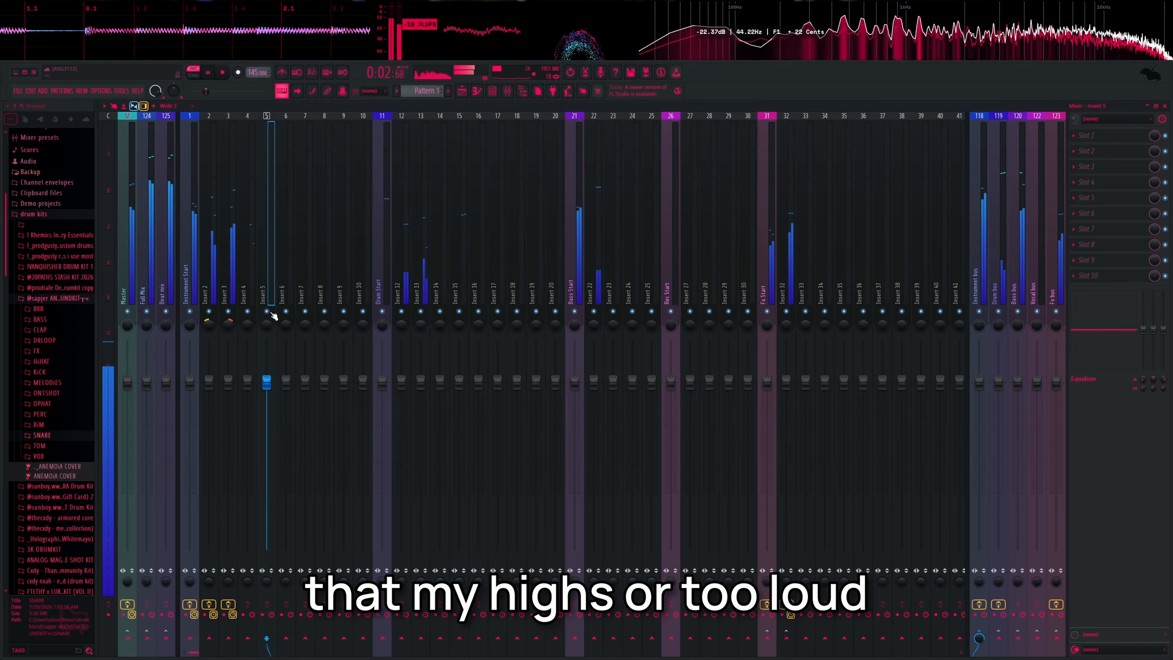
left_click(492, 92)
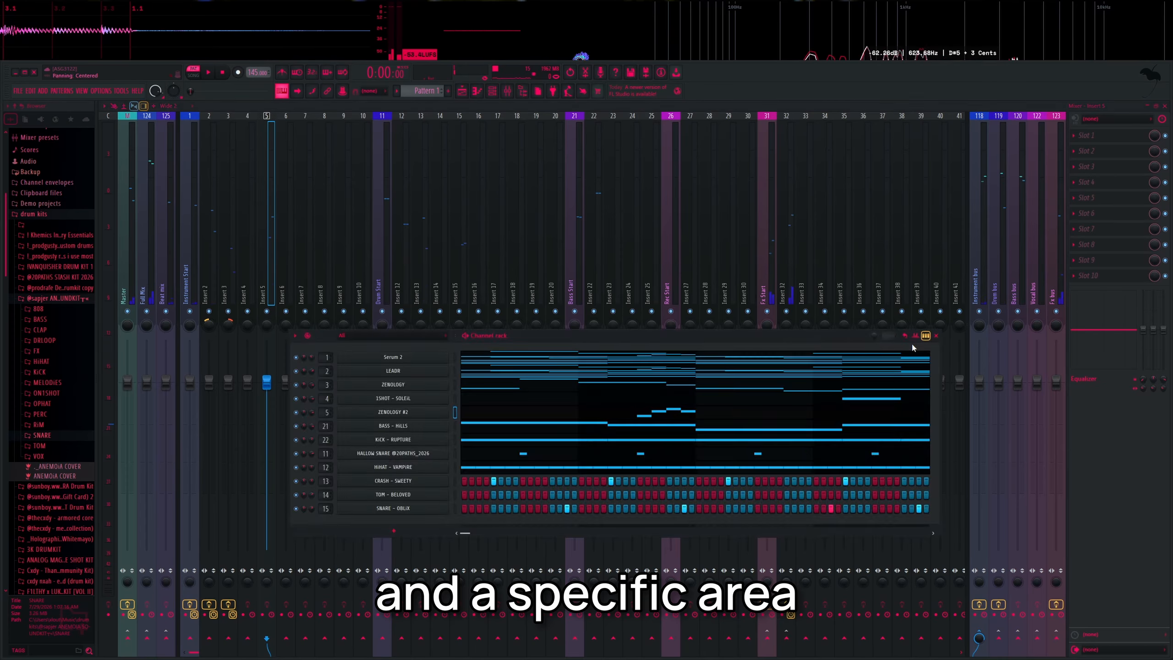
left_click(936, 336)
left_click(491, 91)
left_click(438, 412)
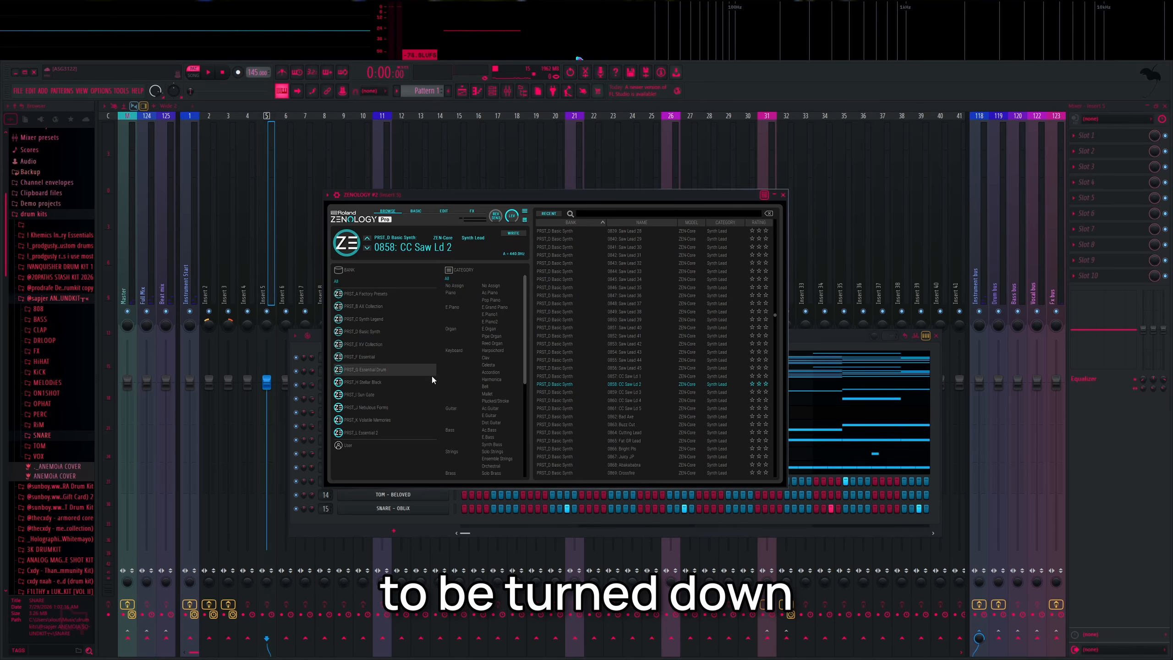
Step: Filter ZENOLOGY #2 to the Synth Legend bank and Synth Brass category and load preset 051: SL-Jn106 10 during playback
left_click(378, 320)
scroll(506, 394, "down", 3)
left_click(498, 408)
key("space")
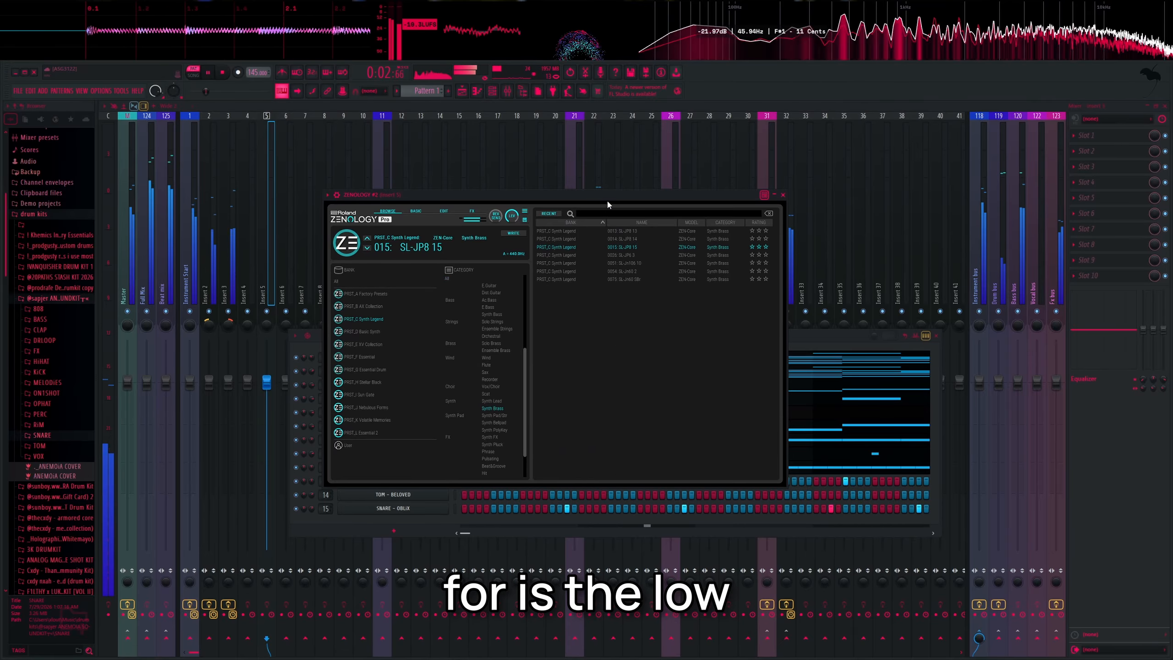
left_click(630, 263)
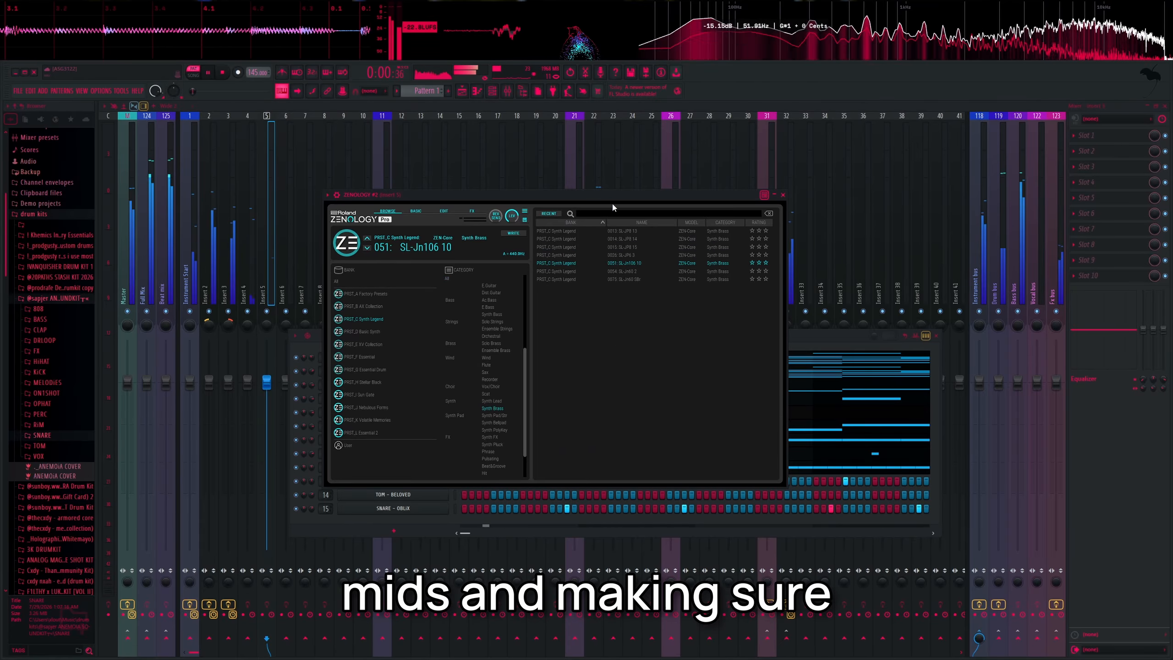
key("space")
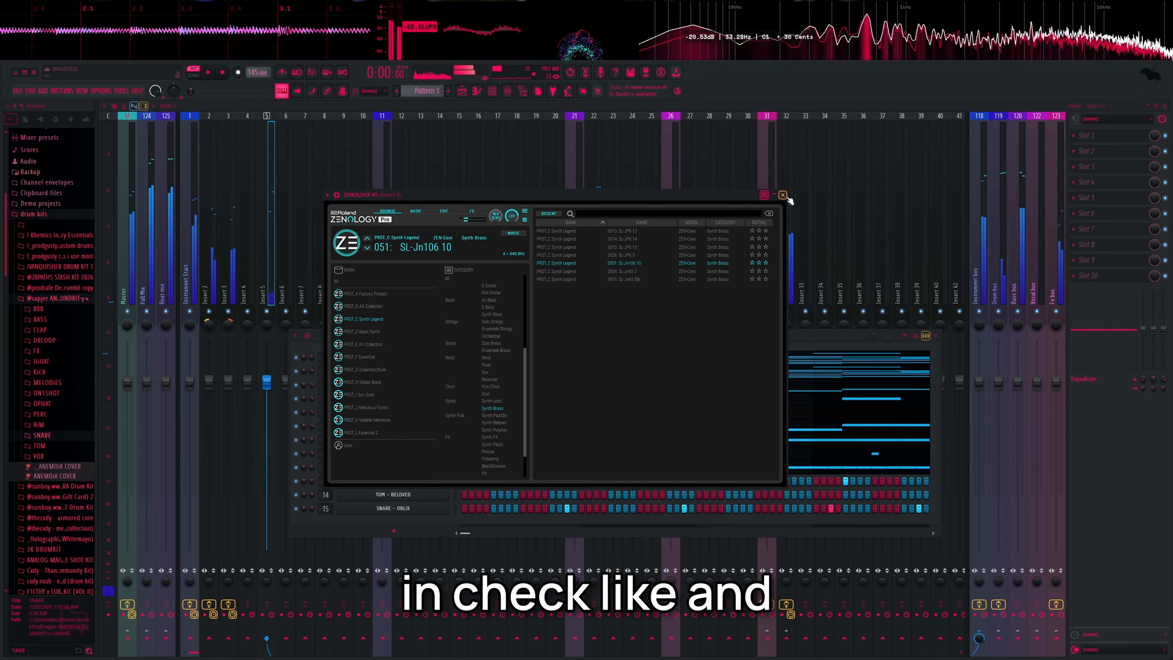
Step: Try the four ZENOLOGY #2 notes an octave higher during playback and move them back down an octave
left_click(782, 195)
left_click(549, 425)
key("space")
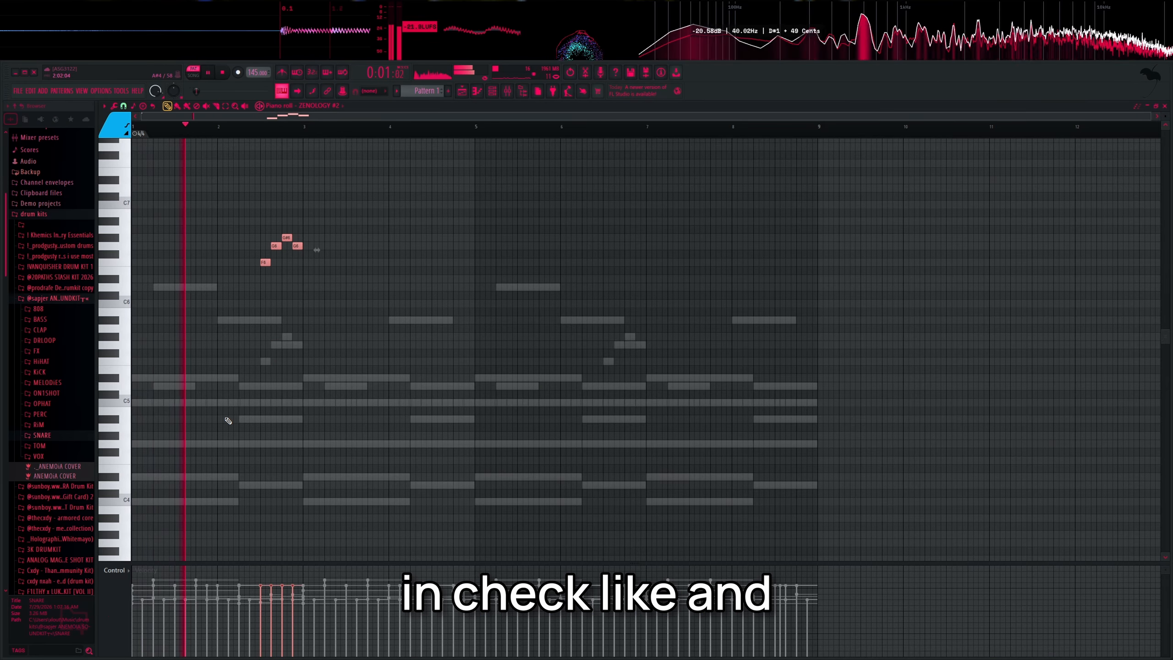
key("ctrl+Down")
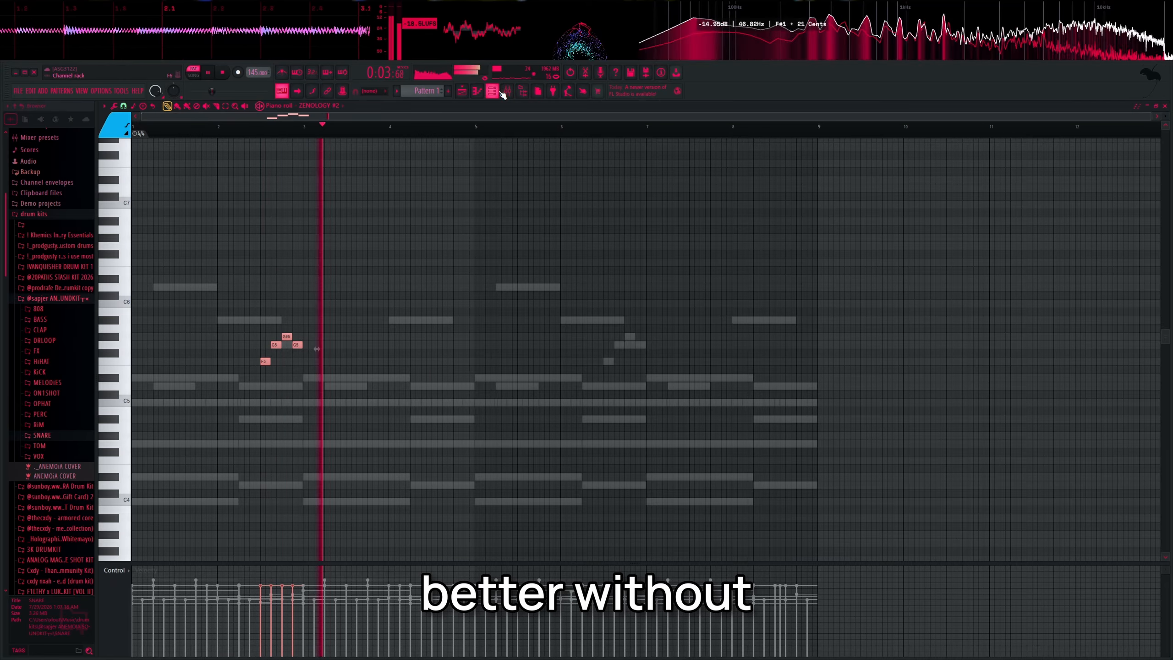
Step: Restart playback with the mixer open and solo insert 5
left_click(501, 91)
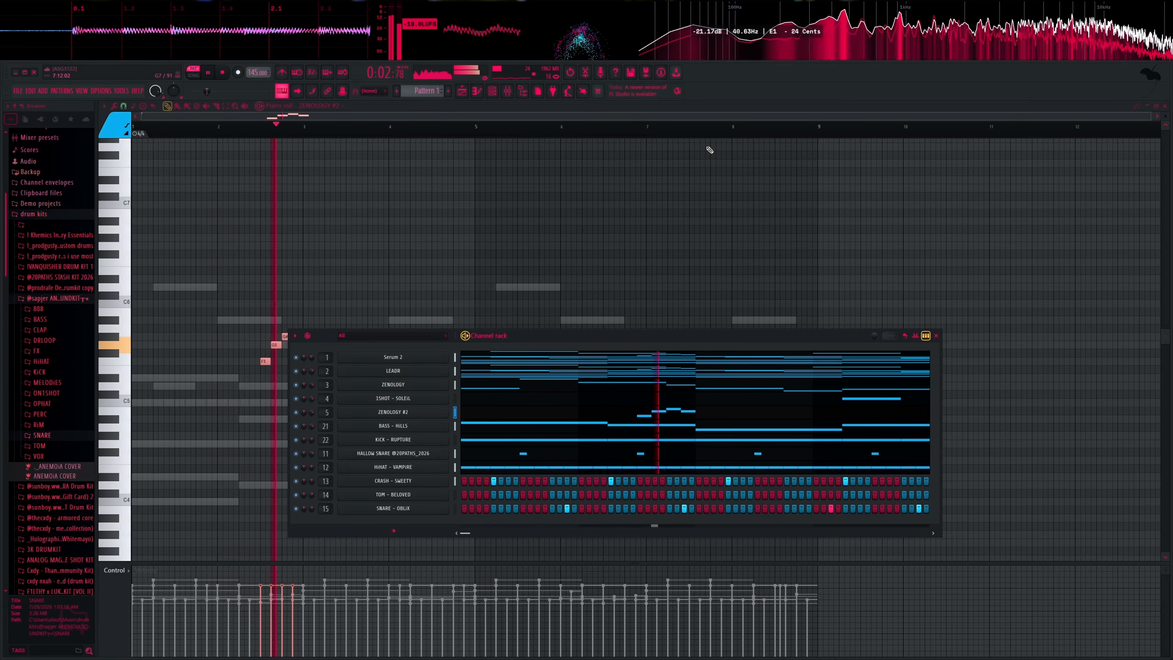
key("space")
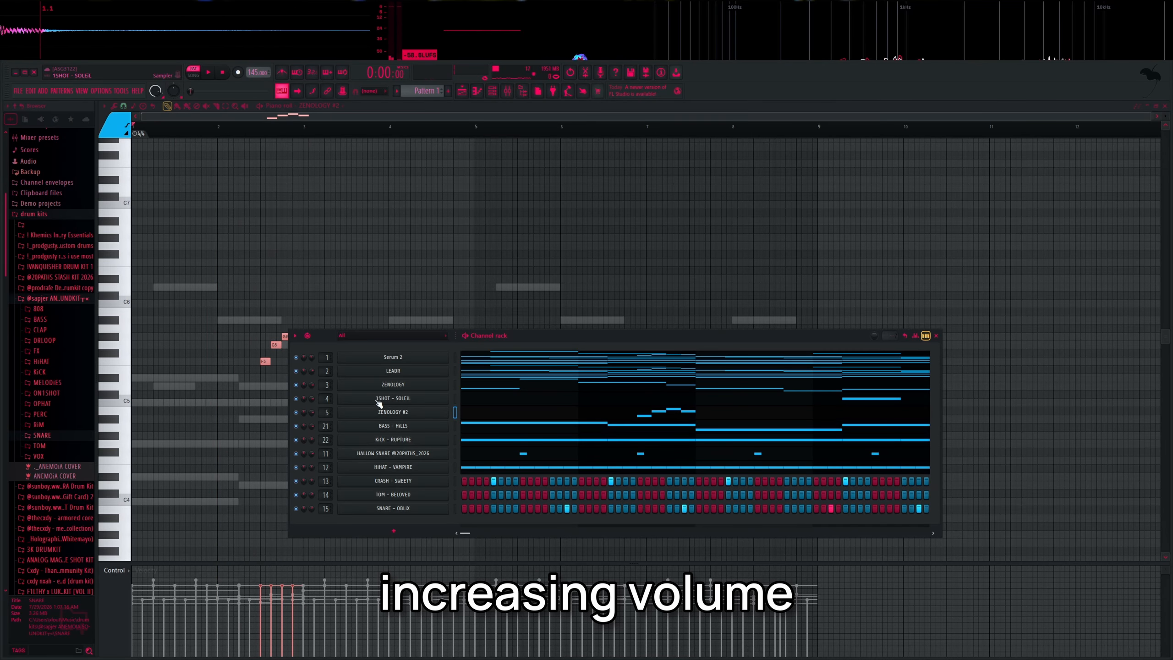
left_click(510, 94)
key("space")
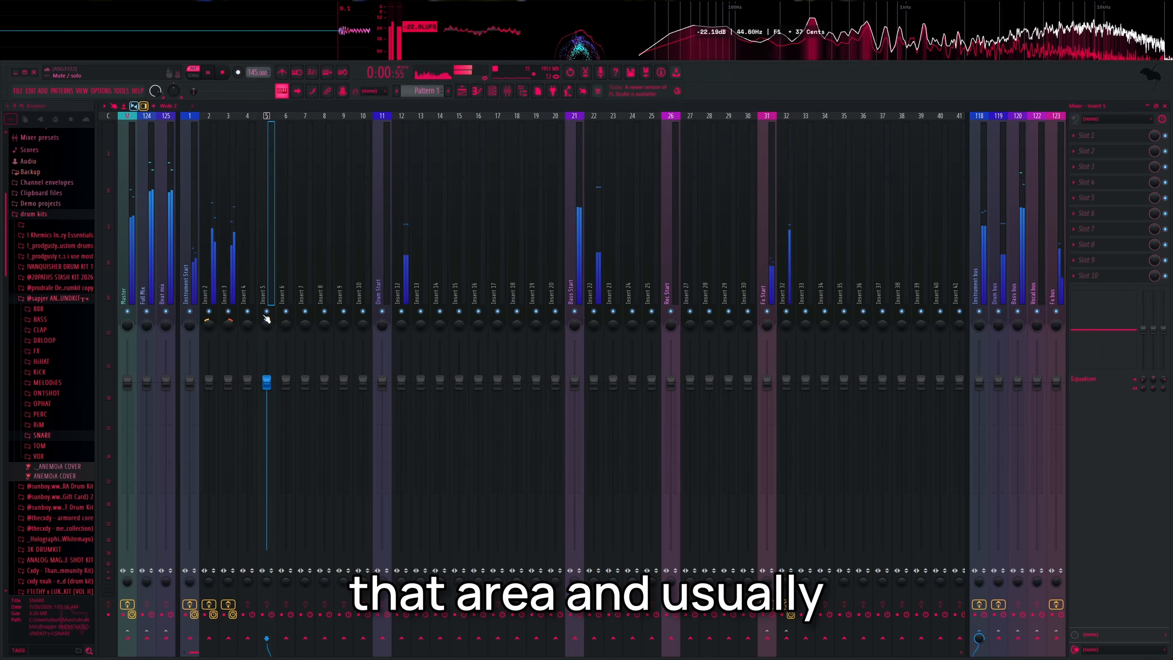
right_click(267, 311)
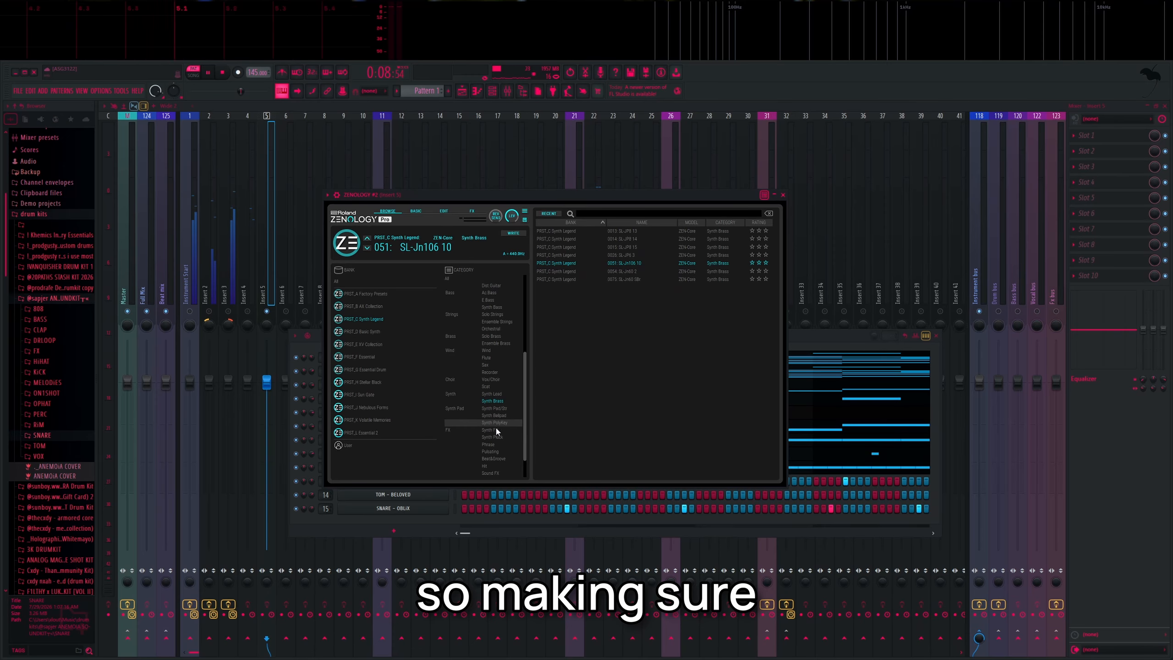
Step: Load preset 079: SL-Jn60Syn2 from the Synth PolyKey category in ZENOLOGY #2 and close the instrument
left_click(493, 423)
left_click(625, 359)
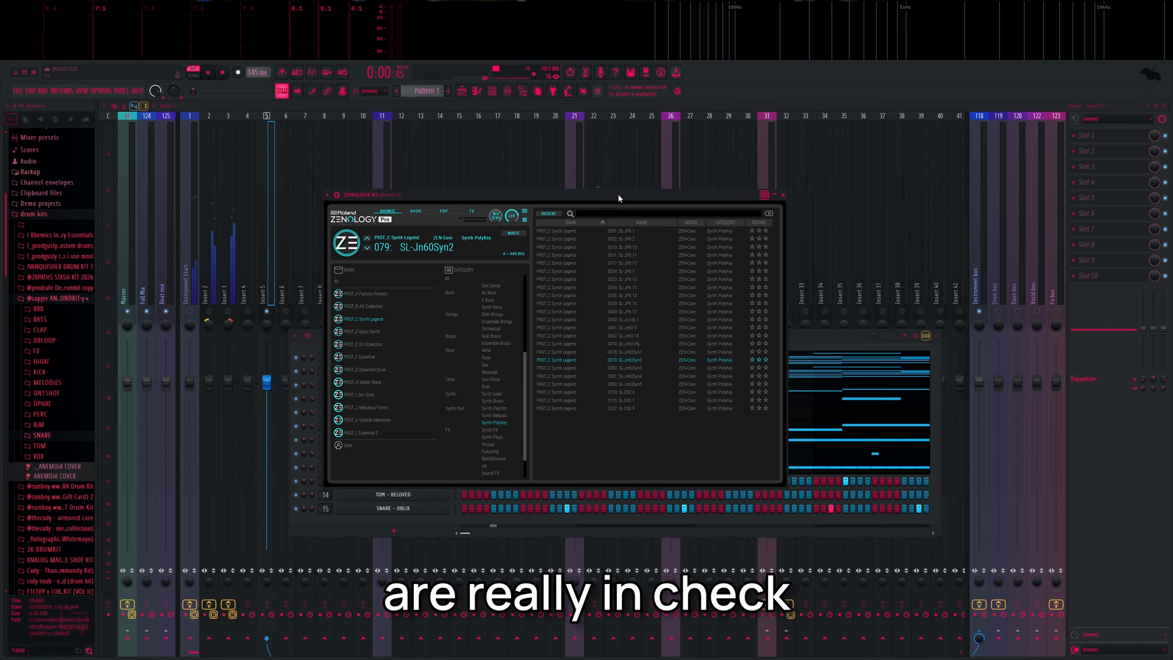
key("Escape")
key("Escape")
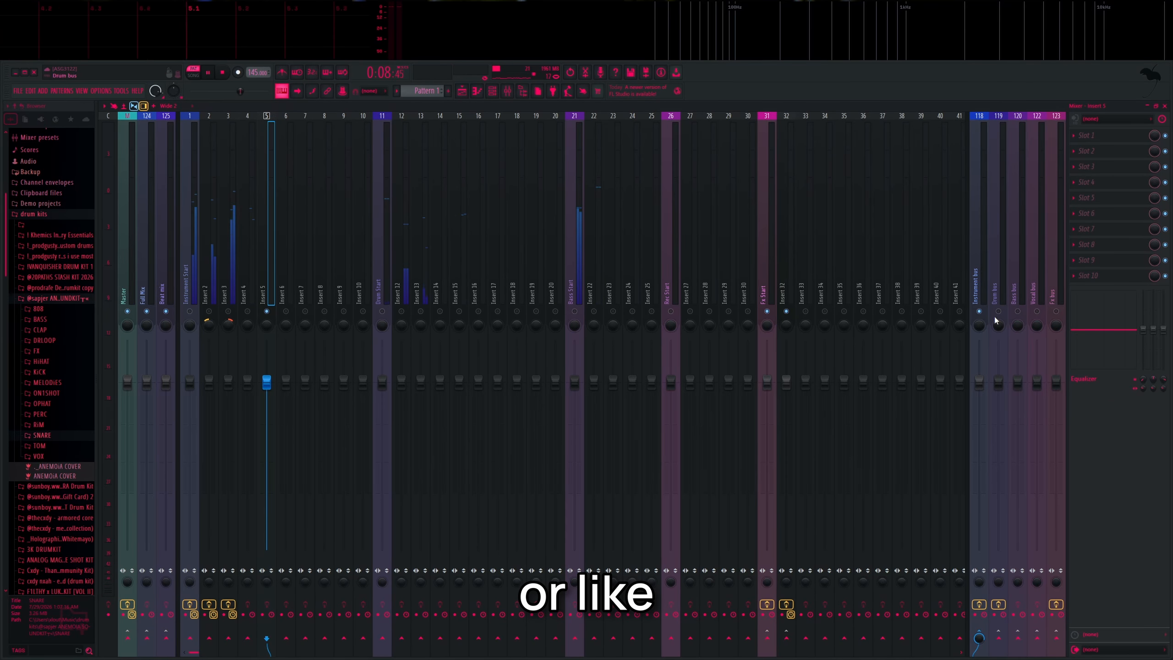
Step: Load POORTEC in insert 5's first effect slot, set its high-frequency boost to 3.5 and attenuate the low frequencies
left_click(1087, 134)
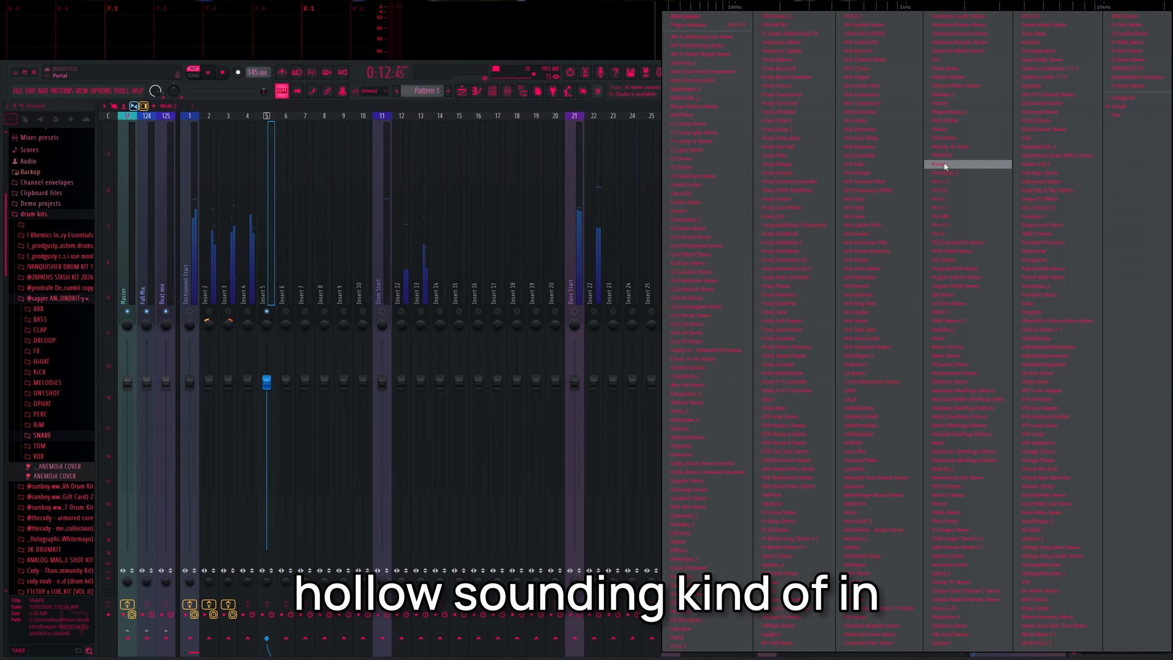
left_click(951, 156)
scroll(549, 255, "up", 5)
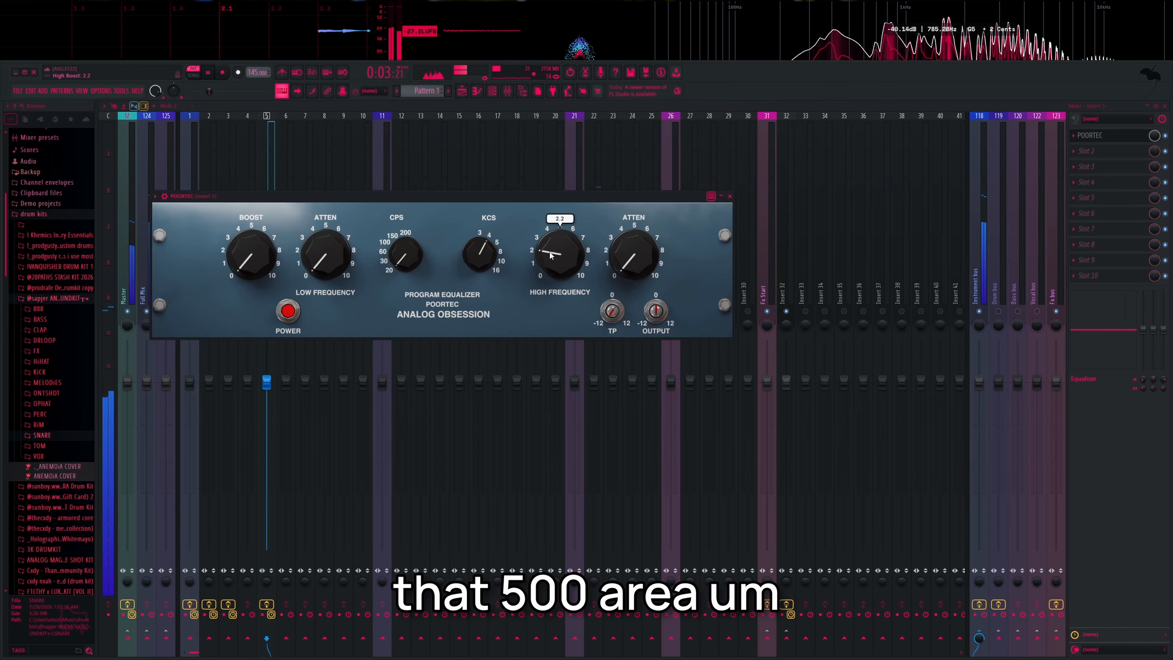
scroll(532, 256, "up", 2)
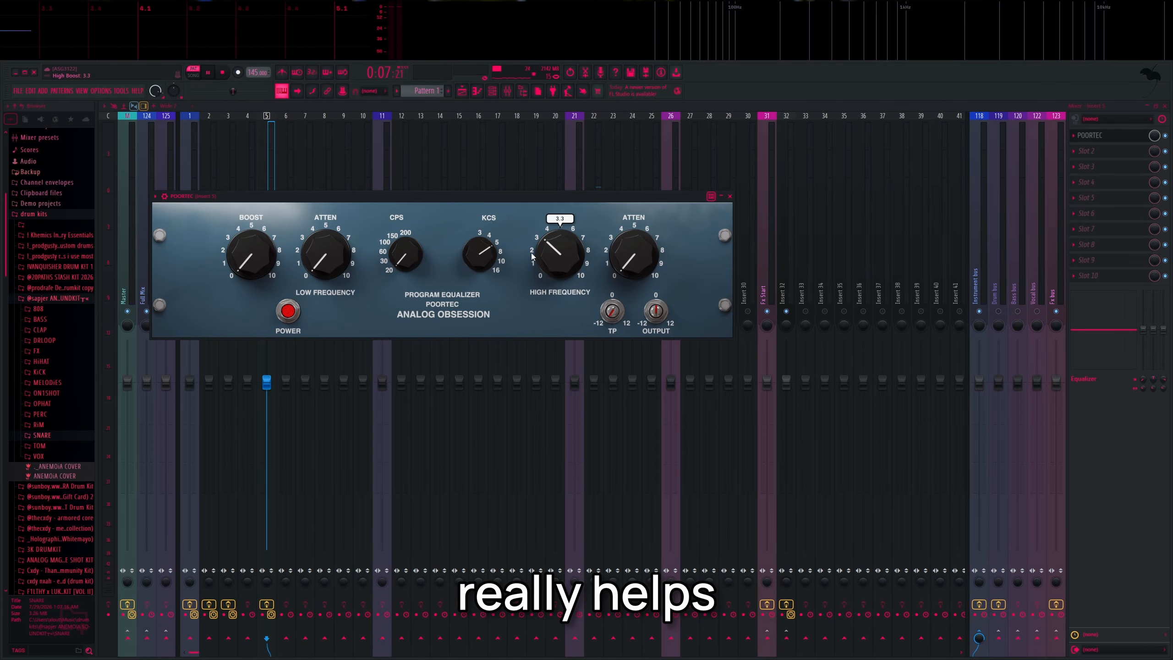
scroll(327, 276, "up", 3)
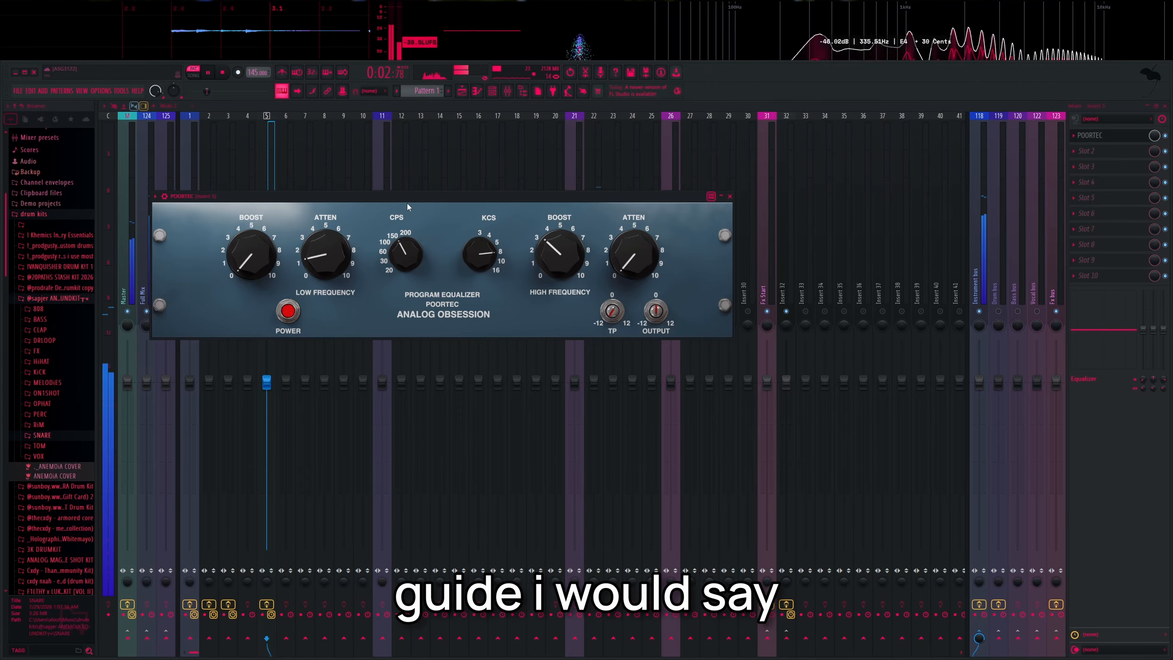
left_click_drag(464, 198, 553, 291)
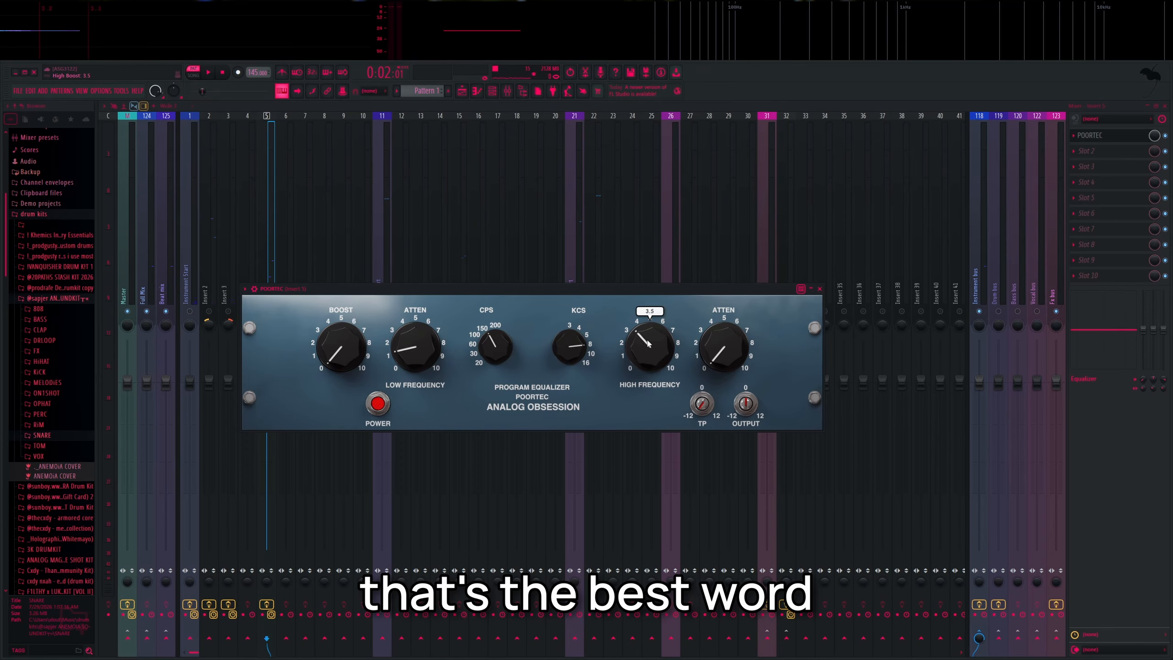
Step: Raise POORTEC's low-frequency attenuation on insert 5 to about 2, compare the effect on and off during playback, and close it
left_click_drag(647, 345, 648, 332)
key("space")
left_click(375, 405)
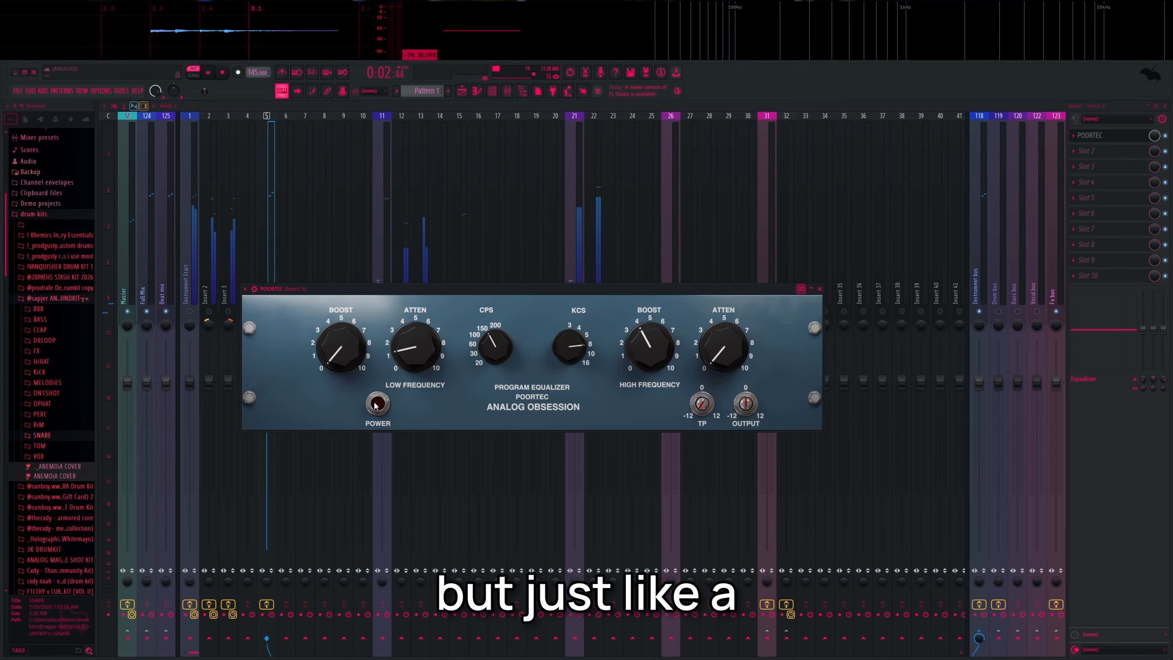
left_click(376, 404)
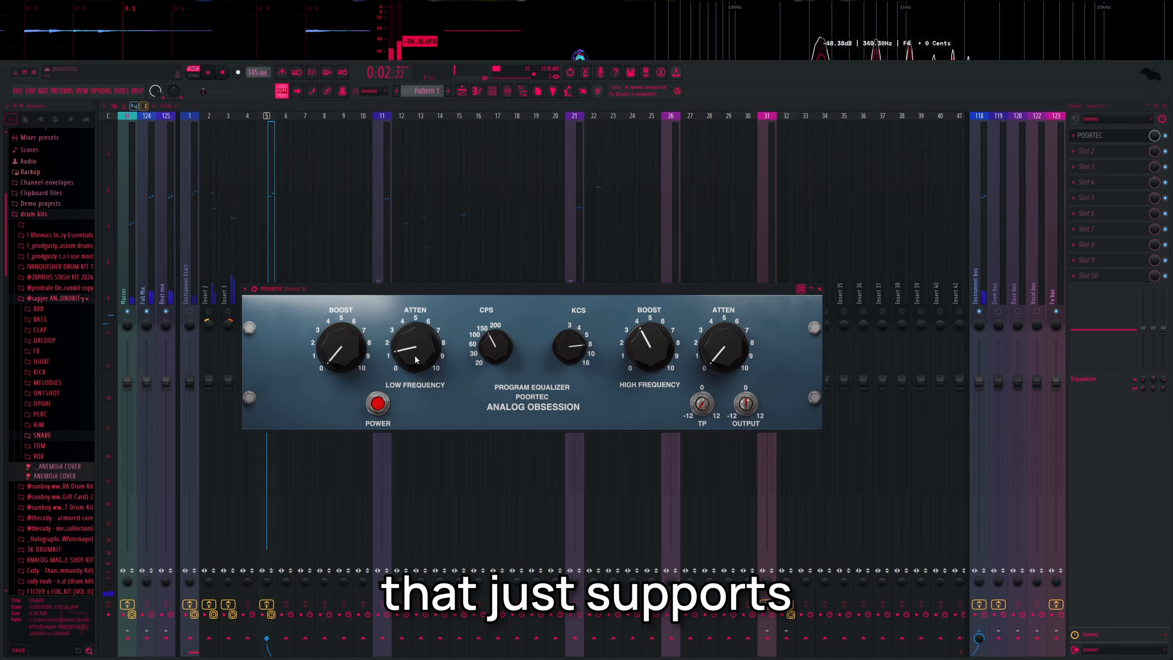
left_click(377, 403)
left_click(377, 403)
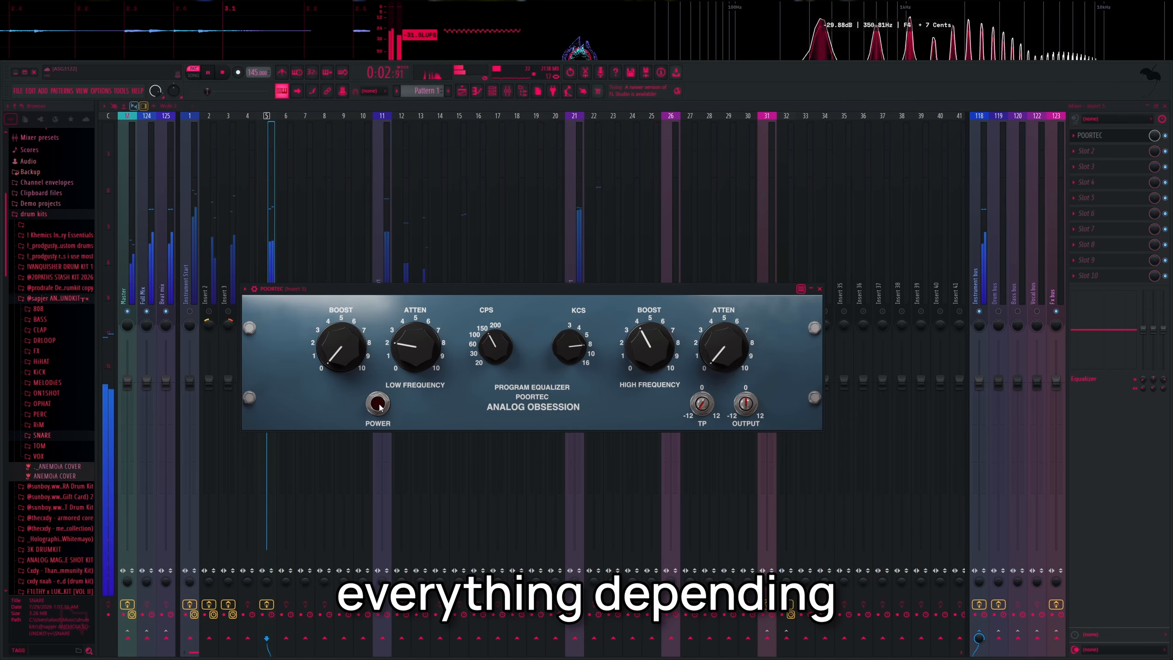
left_click(819, 289)
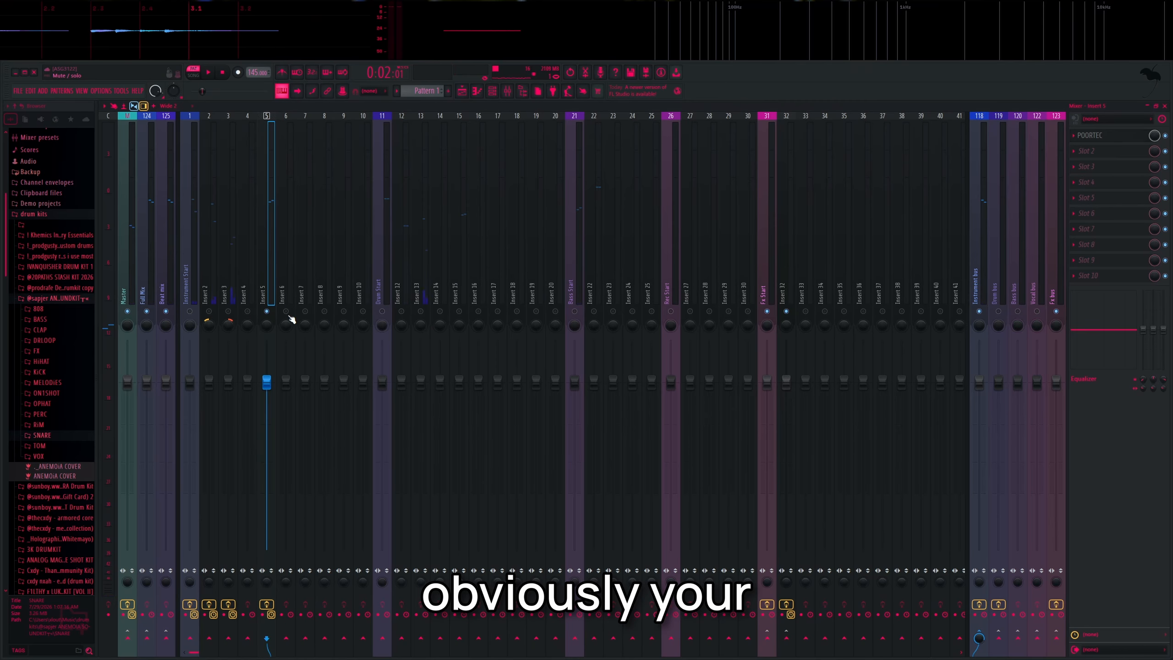
Step: Send insert 5 to the Fx Start and insert 32 tracks, adjusting the Fx Start send level during playback
key("space")
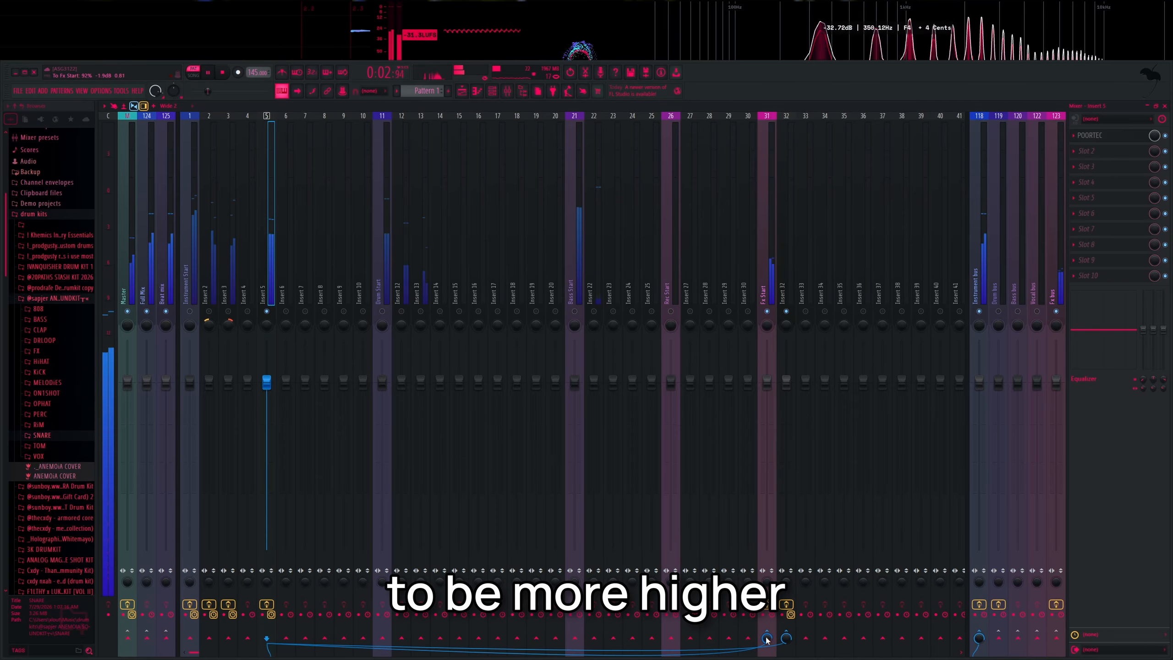
left_click_drag(766, 635, 766, 641)
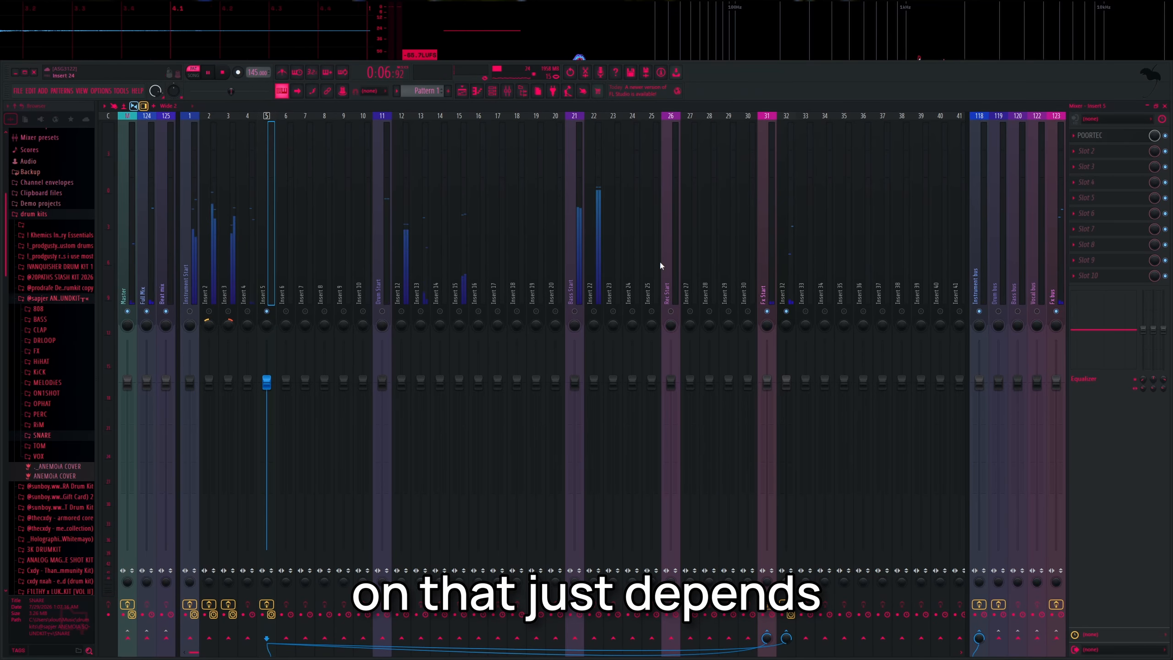
left_click(1054, 262)
left_click(741, 178)
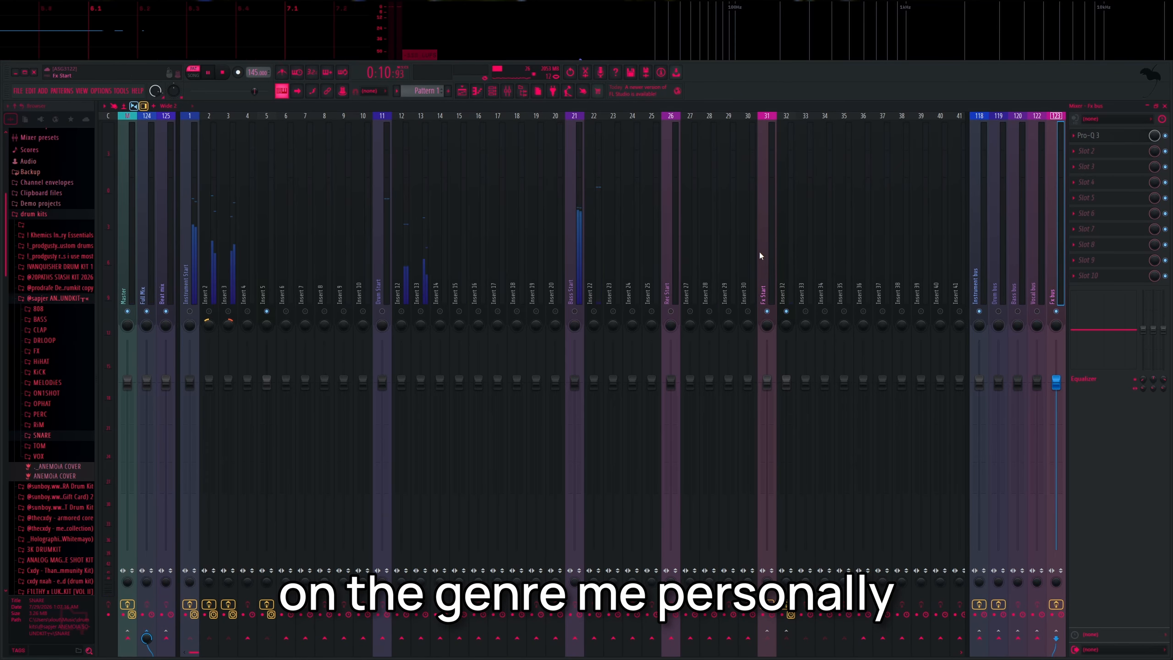
key("space")
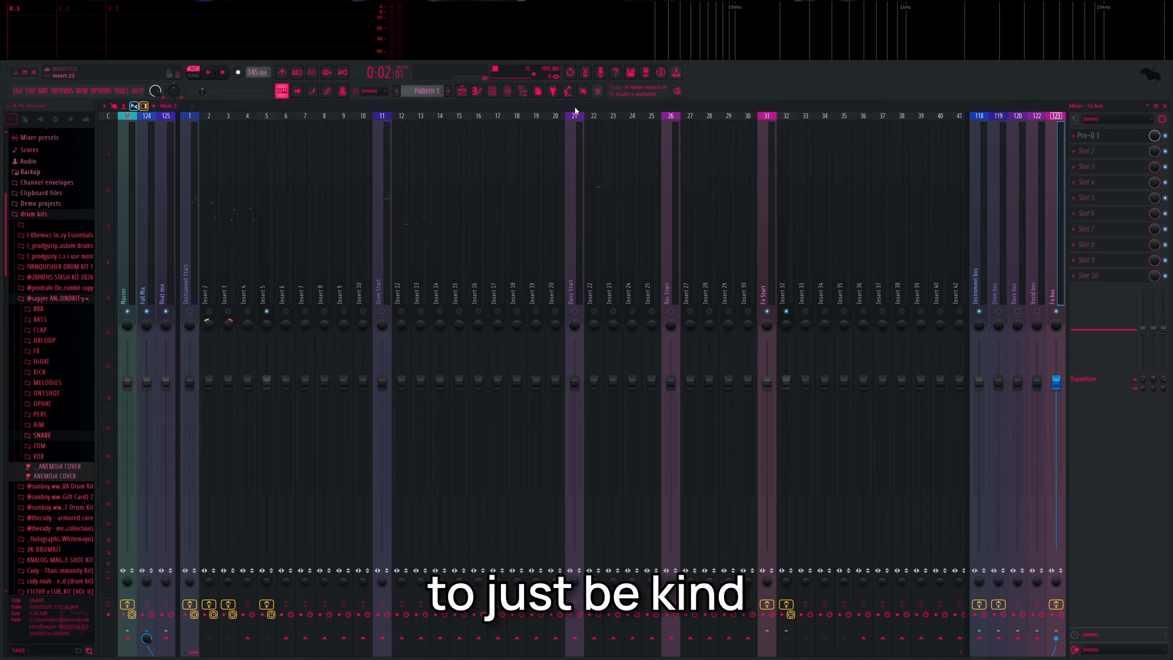
Step: Load Pro-Q 3 in the second effect slot of insert 32, after EchoBoy
key("space")
left_click(781, 298)
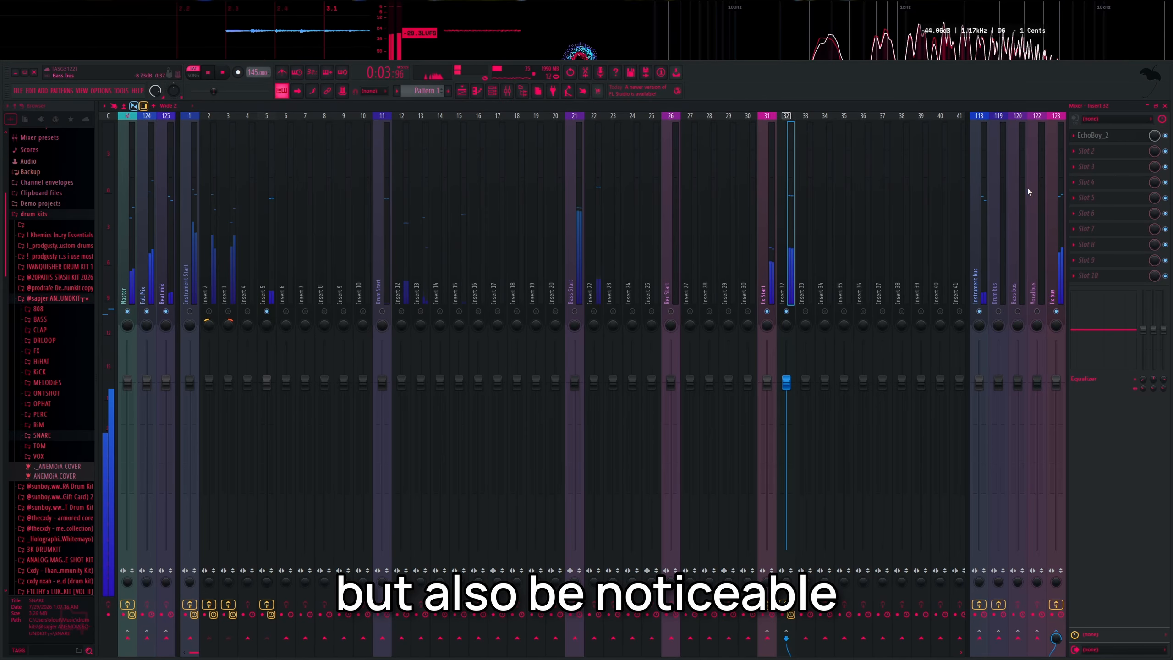
left_click(1095, 151)
left_click(1094, 158)
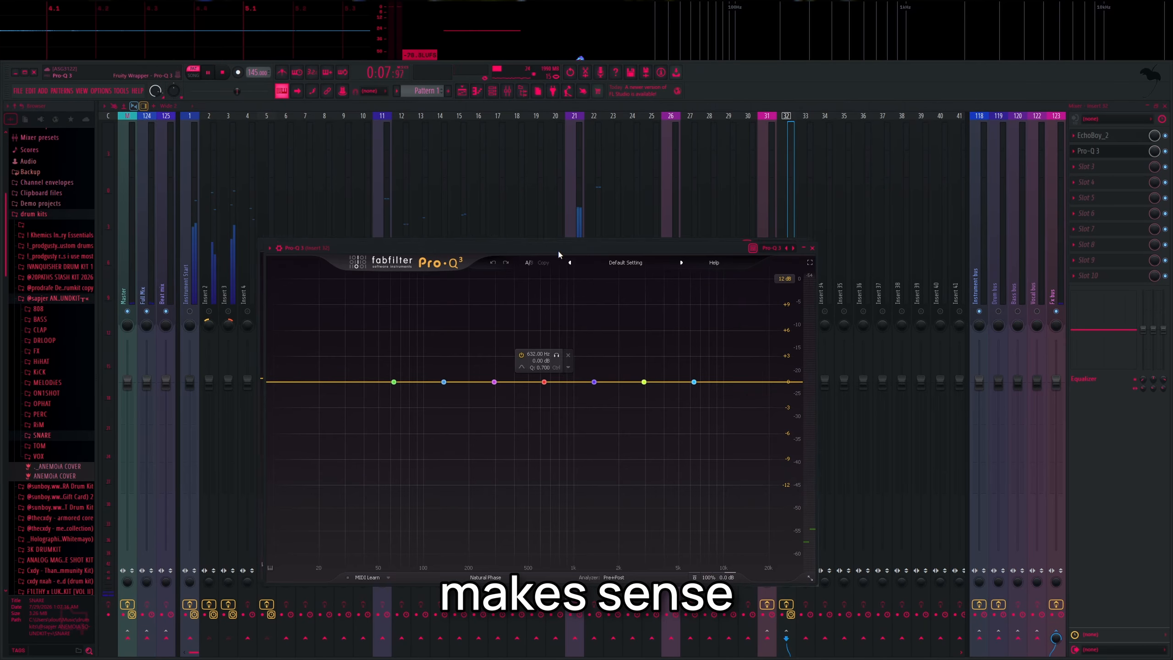
Step: Cut the low mids around 360 Hz in insert 32's Pro-Q 3 with a wide bell, auditioning the band, and close the EQ
left_click_drag(494, 382, 508, 382)
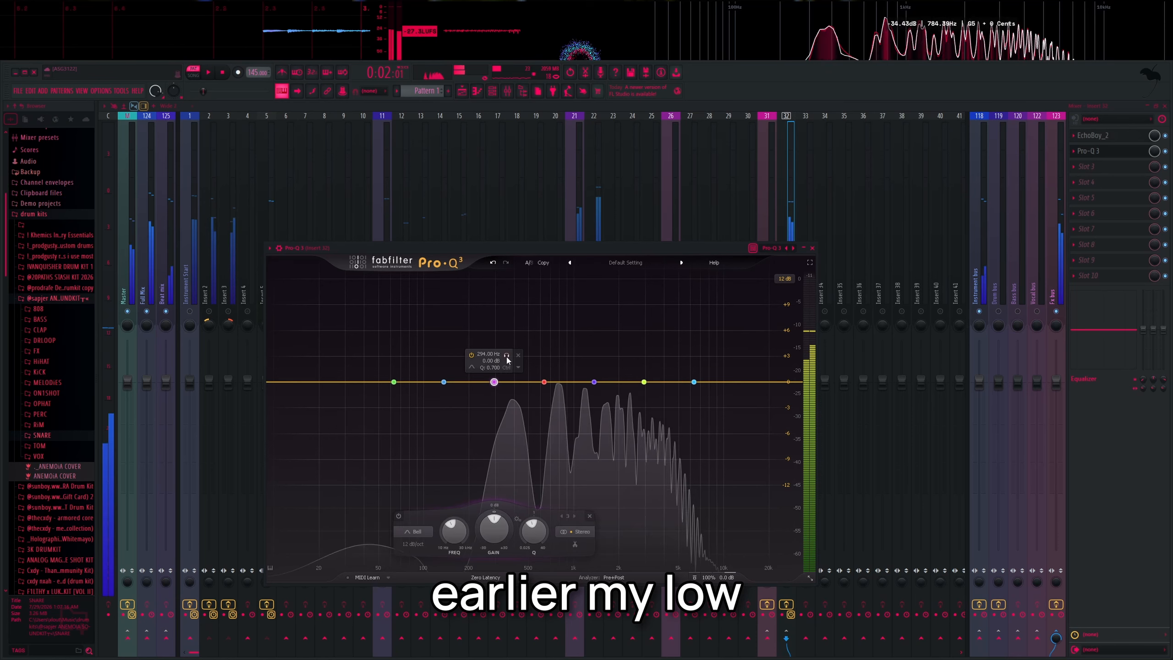
left_click_drag(510, 522, 510, 528)
left_click(520, 412)
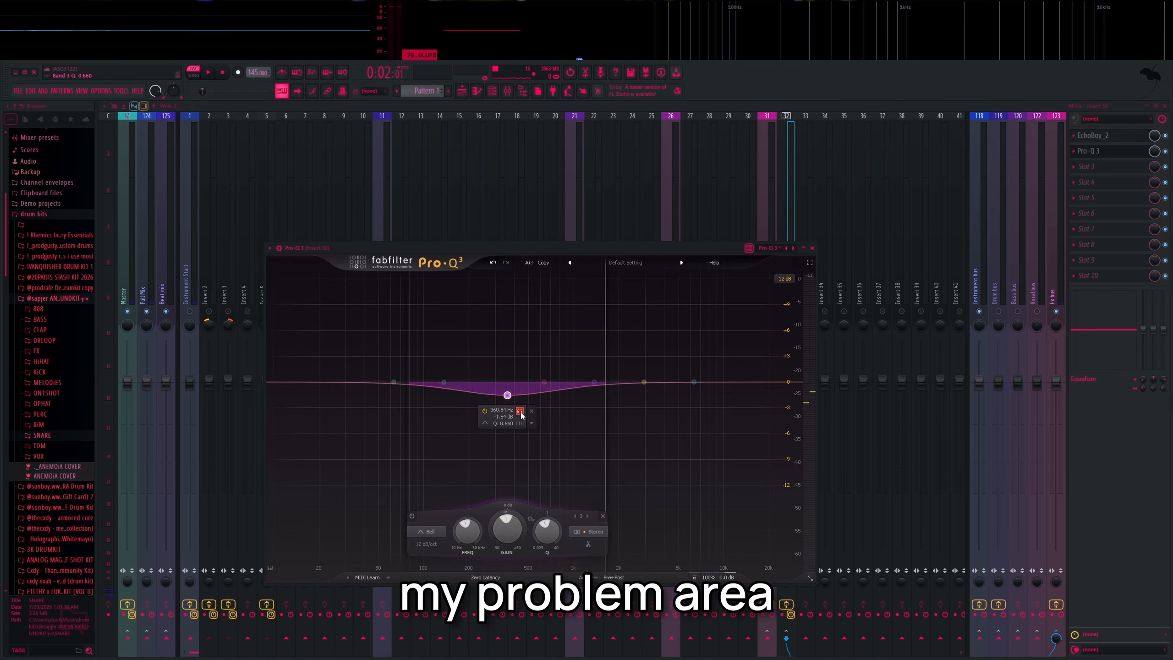
left_click_drag(509, 530, 509, 535)
left_click_drag(519, 413, 517, 411)
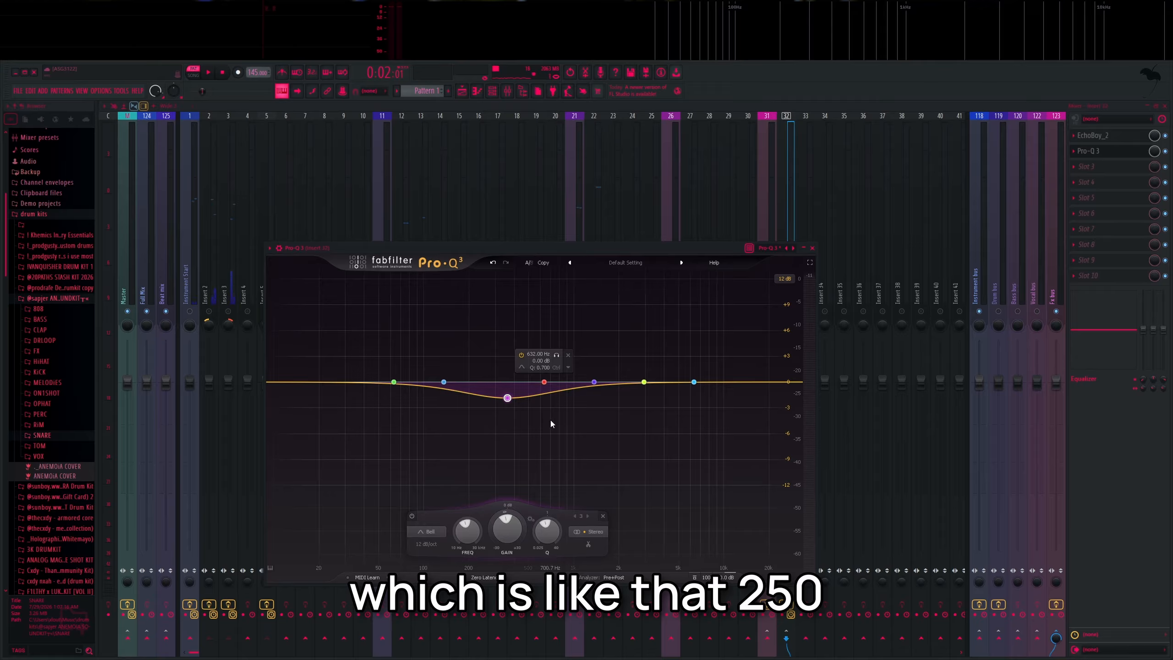
key("space")
left_click(811, 247)
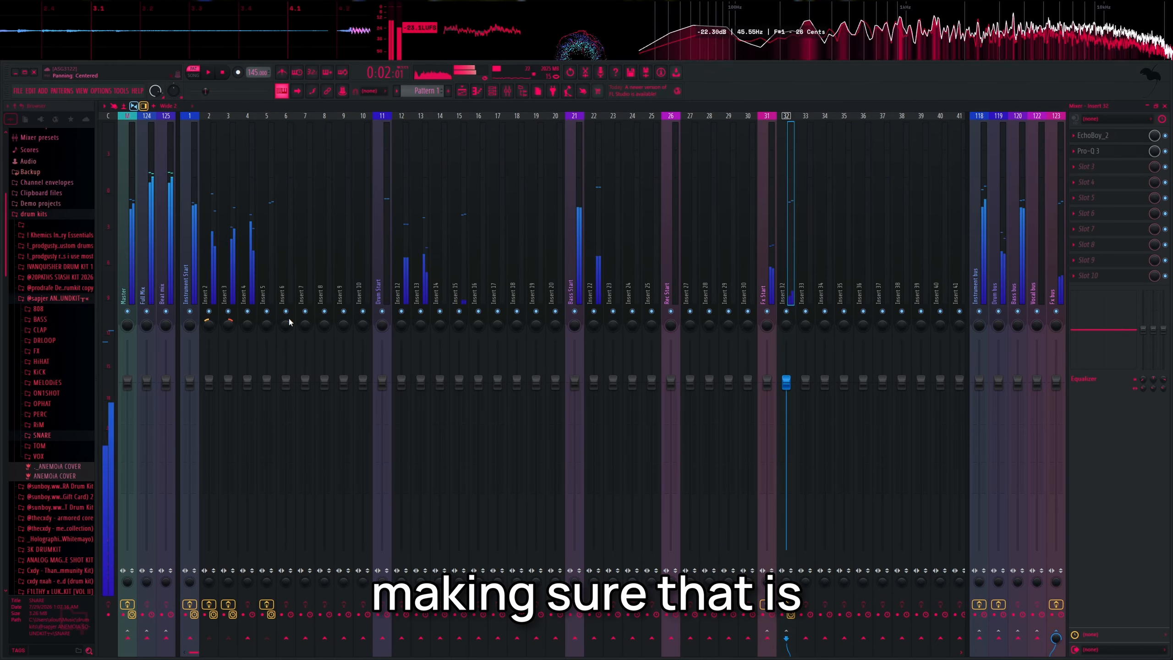
Step: Pan insert 5 to 41% left and play the pattern with all tracks unsoloed
key("space")
right_click(269, 323)
left_click(295, 471)
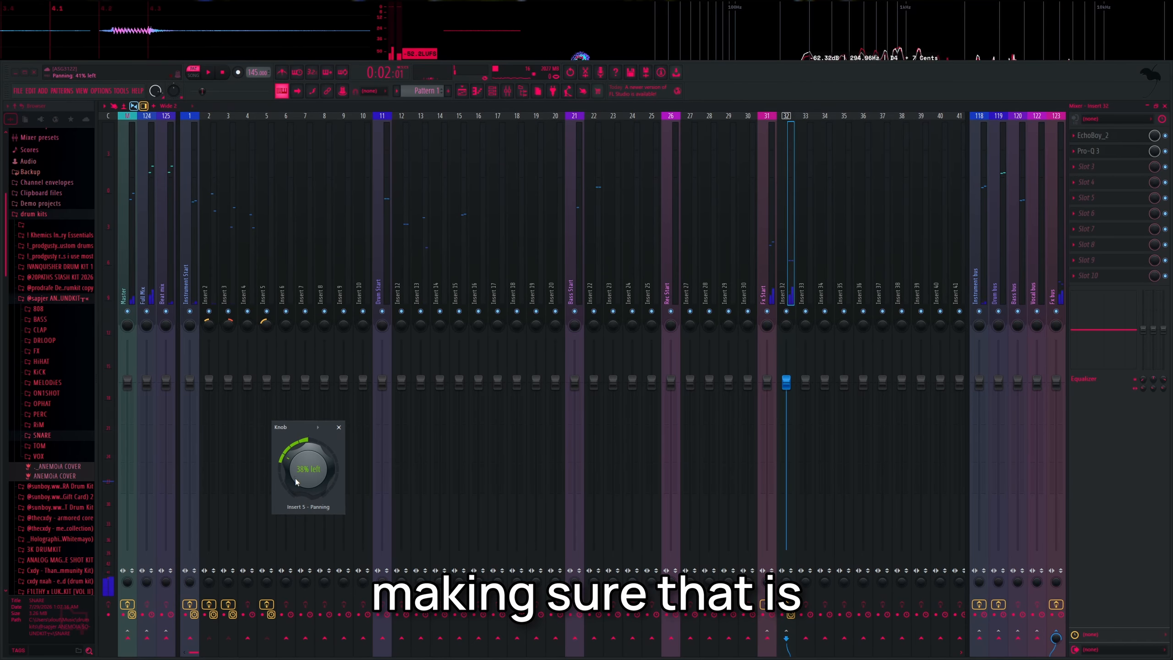
left_click(338, 427)
key("space")
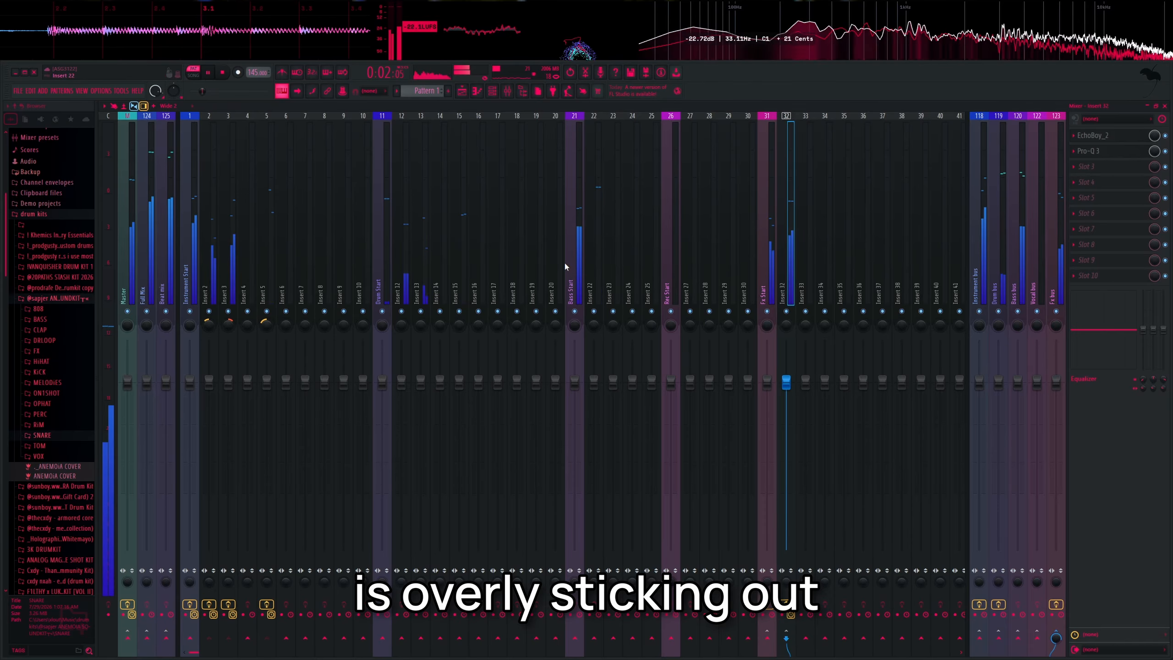
Step: Copy the Serum 2 channel's notes into the 1SHOT - SOLEIL channel
left_click(266, 258)
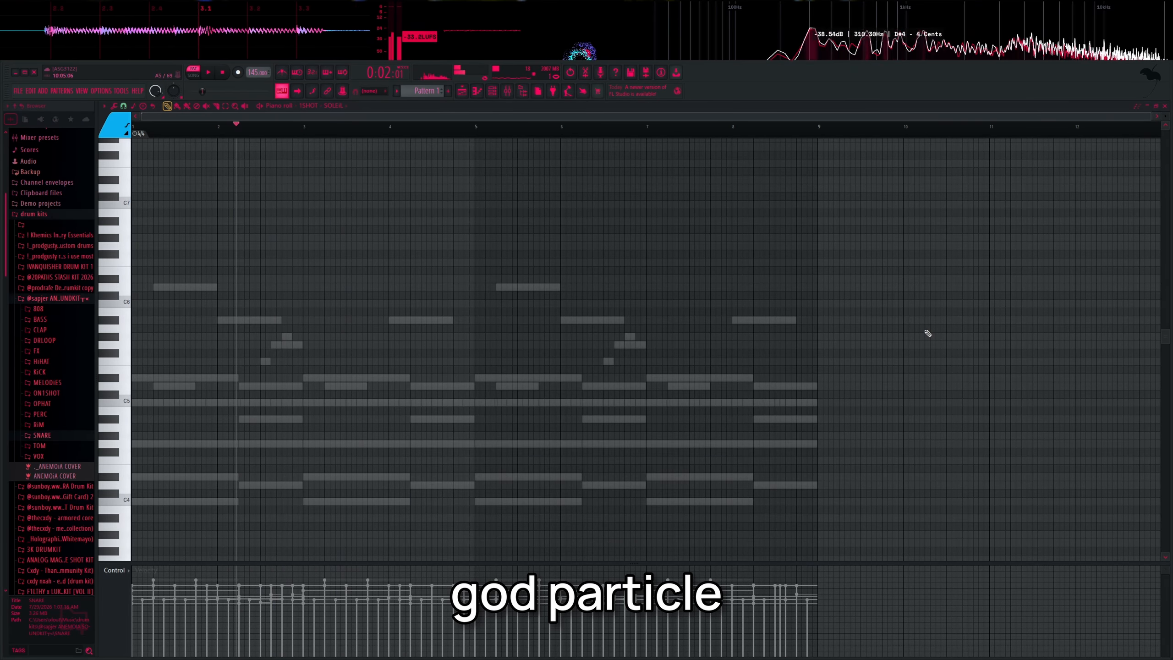
key("F6")
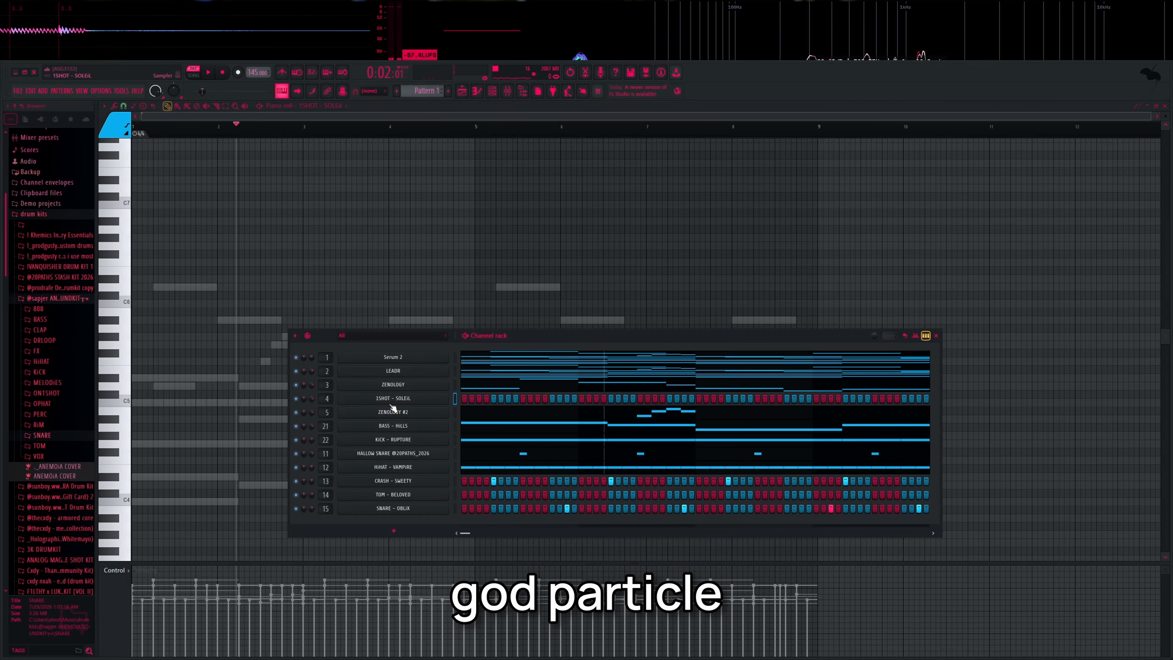
right_click(393, 398)
right_click(393, 357)
left_click(566, 368)
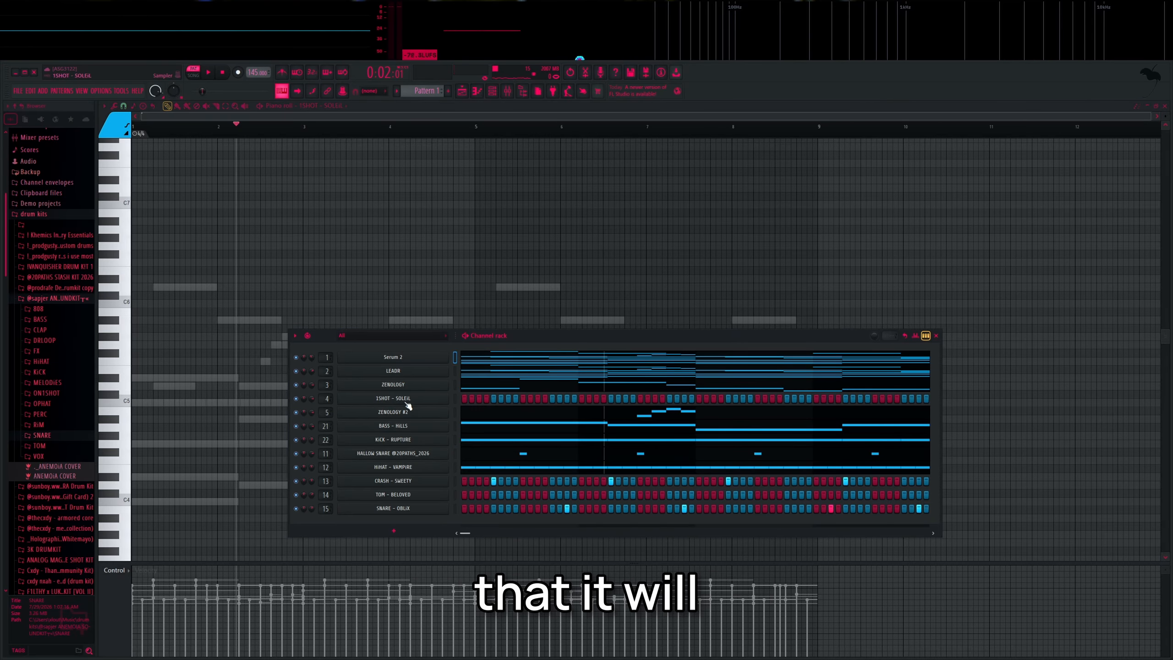
right_click(402, 399)
left_click(548, 417)
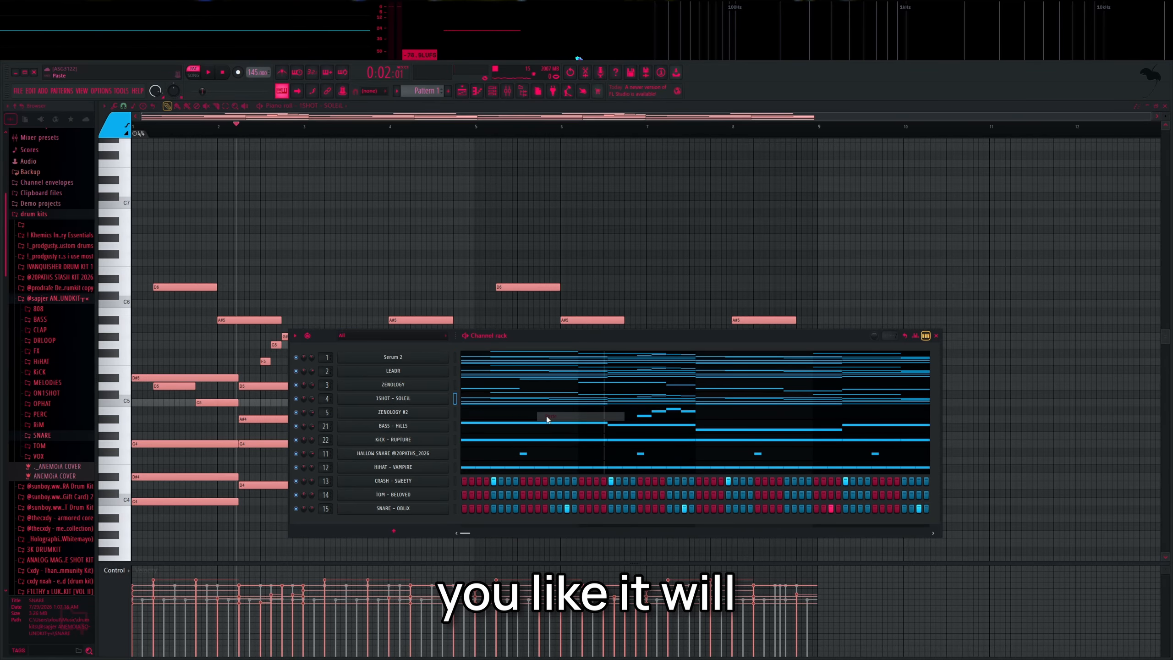
Step: Delete the high melody notes above the chords from the 1SHOT - SOLEIL notes
left_click(481, 403)
right_click(203, 401)
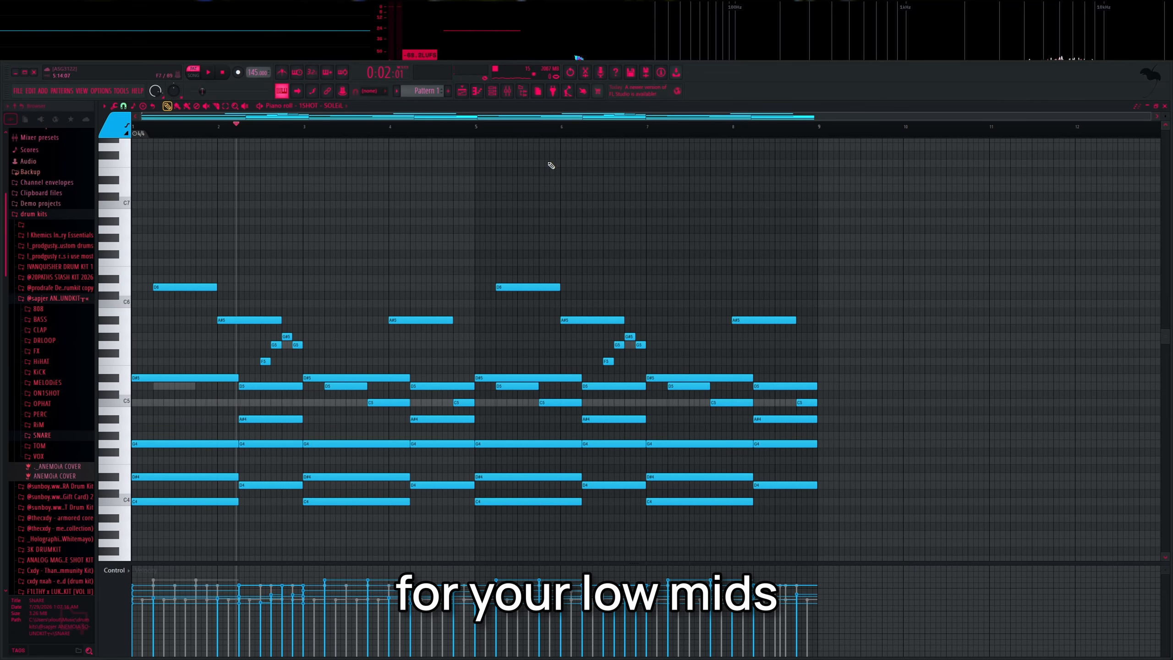
key("ctrl+z")
mouse_move(192, 282)
left_mouse_down()
mouse_move(265, 343)
mouse_move(507, 297)
mouse_move(599, 313)
mouse_move(623, 347)
mouse_move(759, 326)
left_mouse_up()
Step: Replace the 1SHOT - SOLEIL channel's sampler with the Xpand!2 instrument
key("F9")
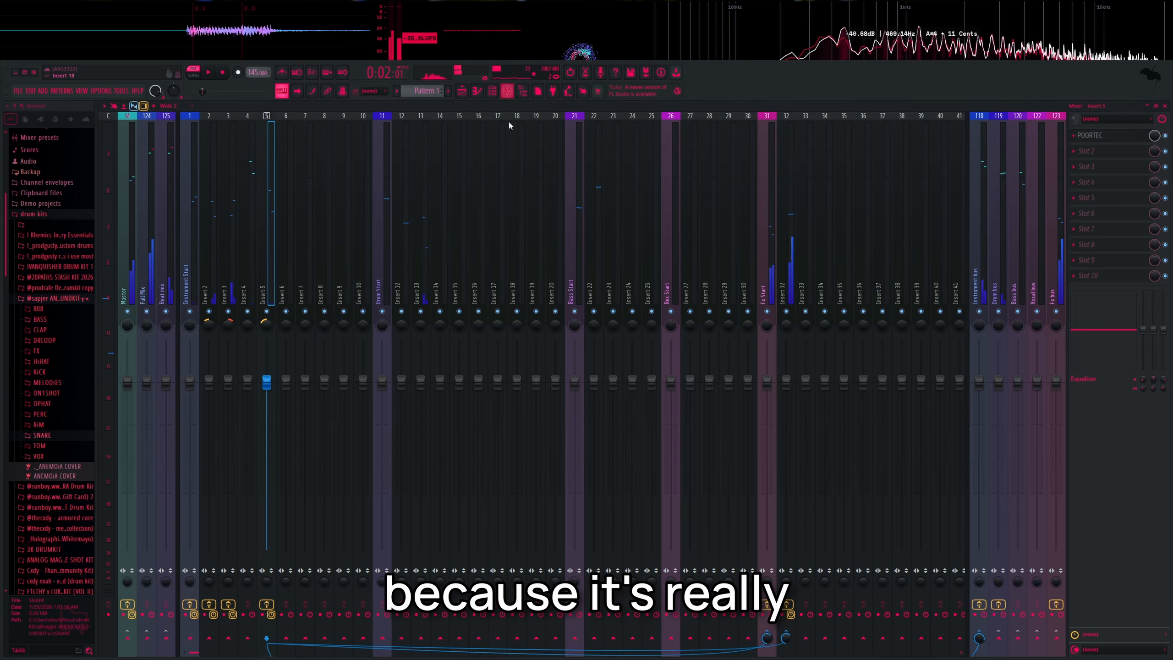
left_click(490, 98)
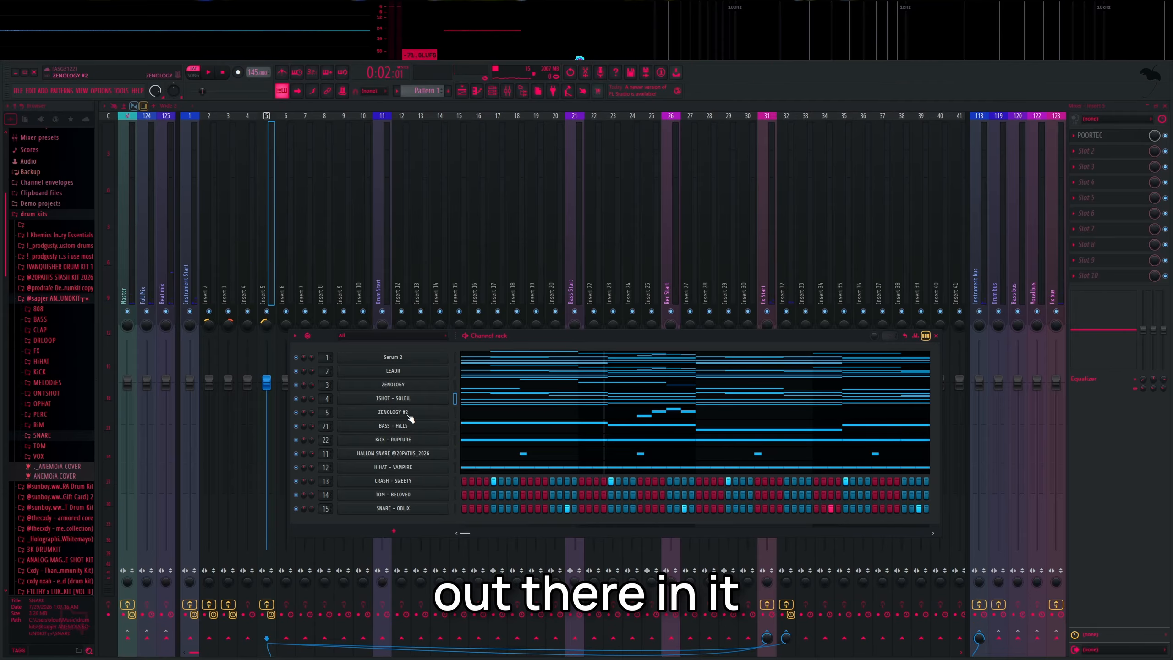
right_click(410, 418)
mouse_move(489, 495)
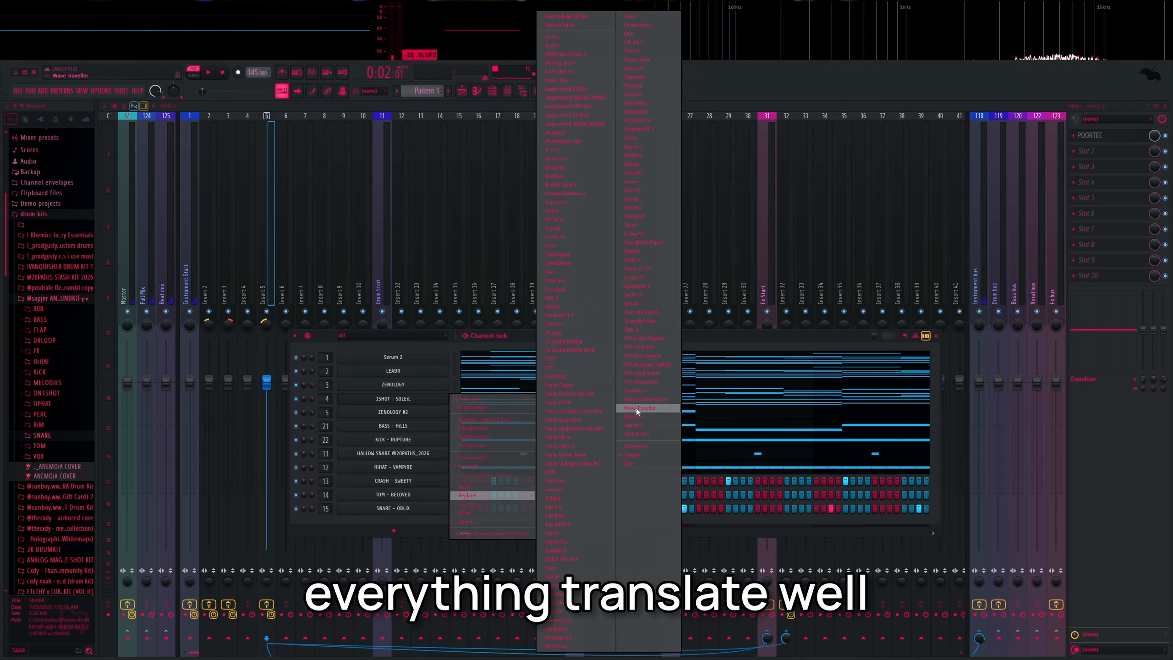
left_click(634, 425)
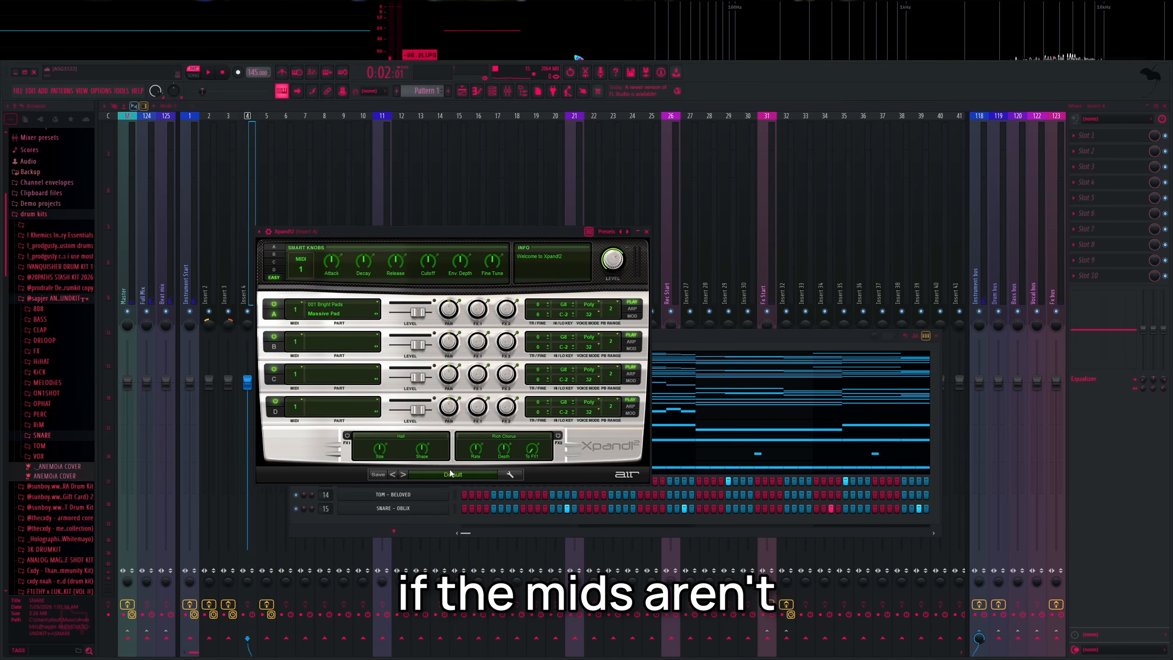
Step: Load a hybrid voice preset from Xpand!2's Vocals category and close the instrument
left_click(451, 473)
mouse_move(423, 578)
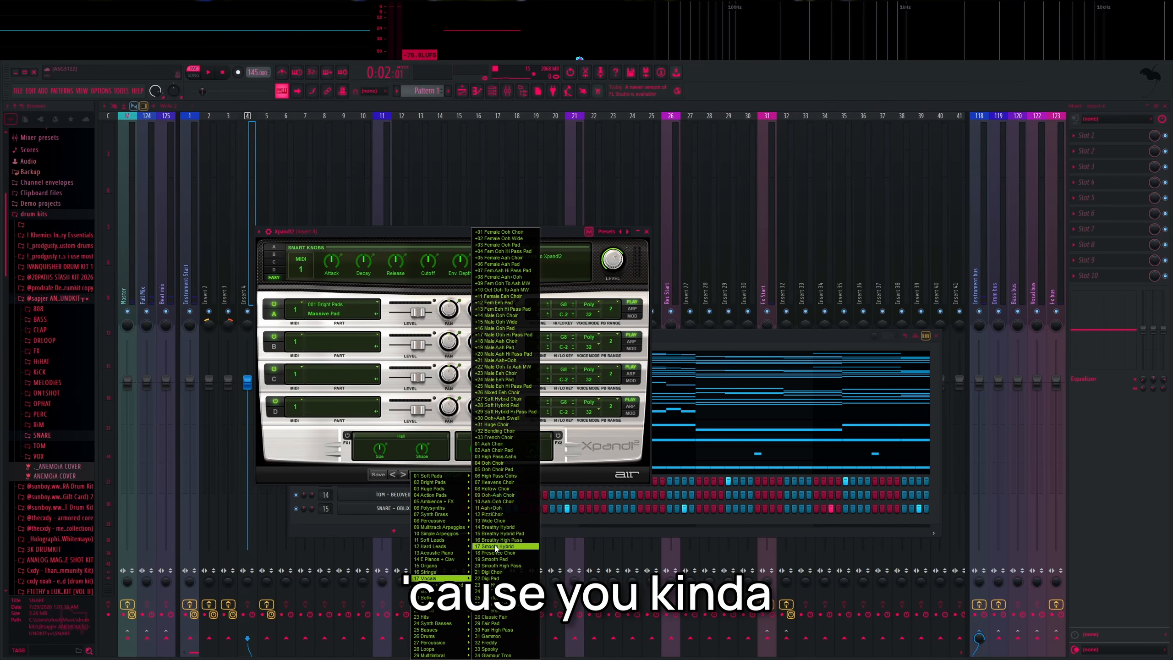
left_click(496, 540)
left_click(646, 230)
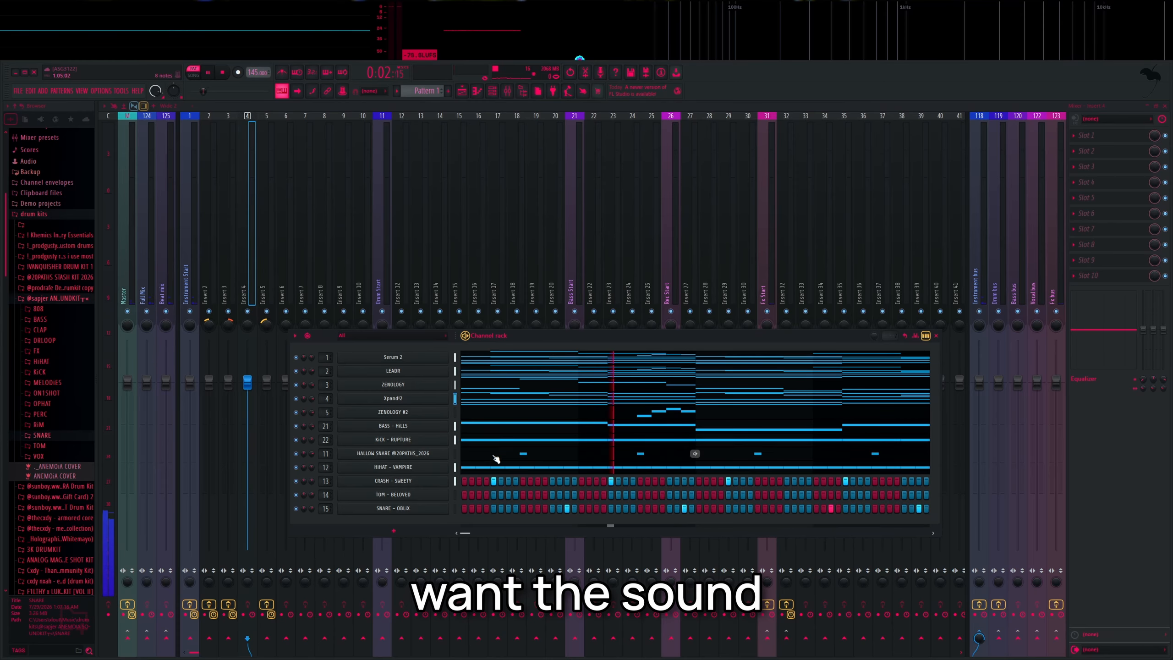
Step: Solo insert 4 during playback and move all Xpand!2 notes up one octave
key("space")
right_click(247, 311)
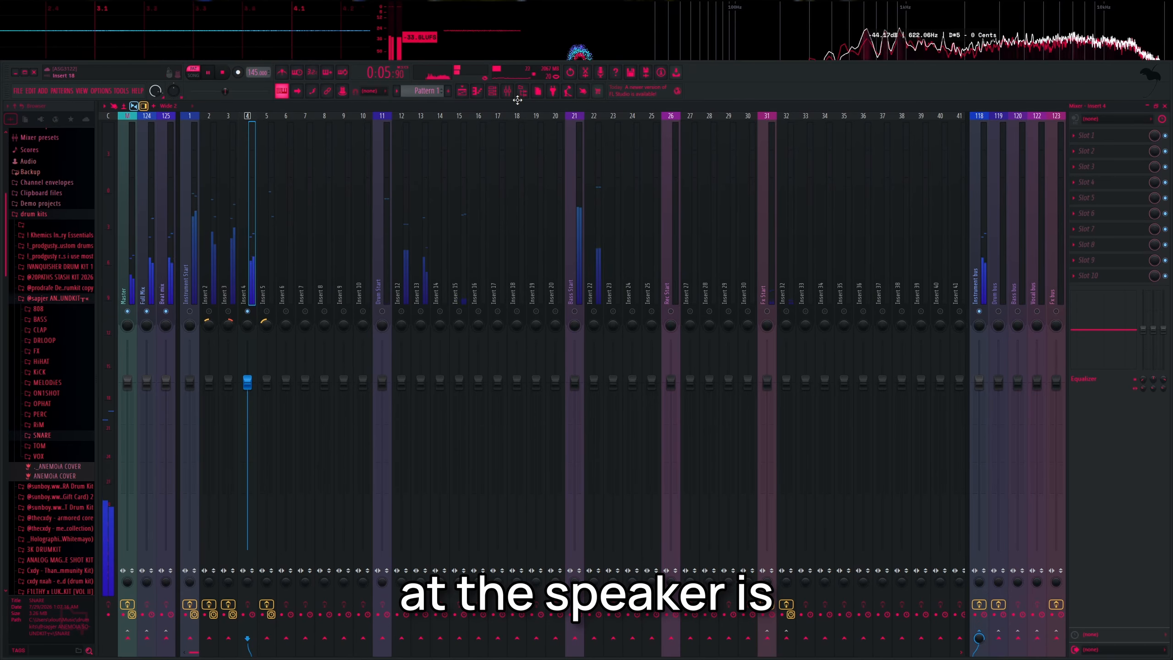
key("F6")
left_click(481, 416)
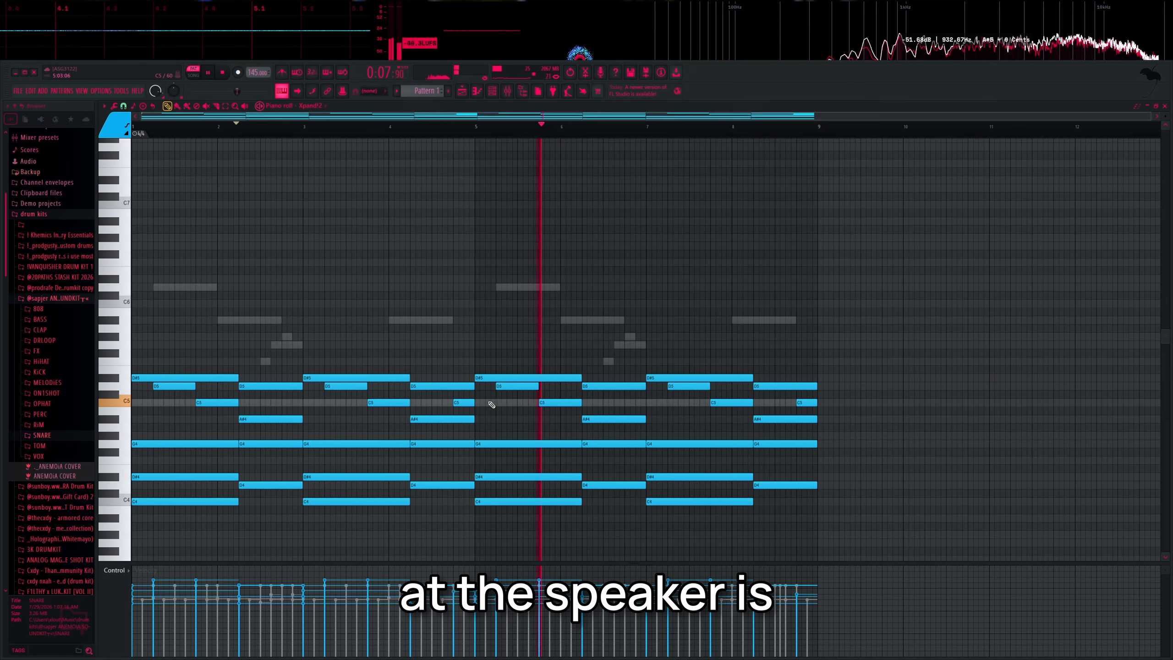
left_click_drag(881, 284, 186, 549)
key("ctrl+Up")
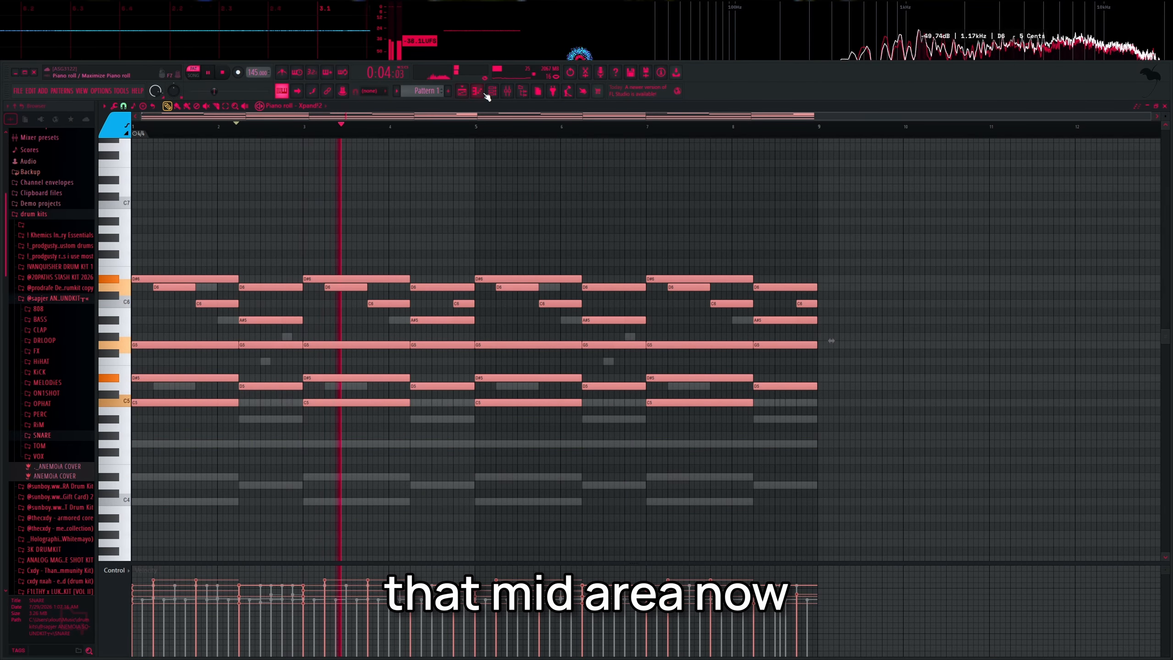
Step: Unmute the other instrument inserts 1, 2, 3 and 5 in the mixer to hear them together with insert 4
left_click(490, 94)
key("F9")
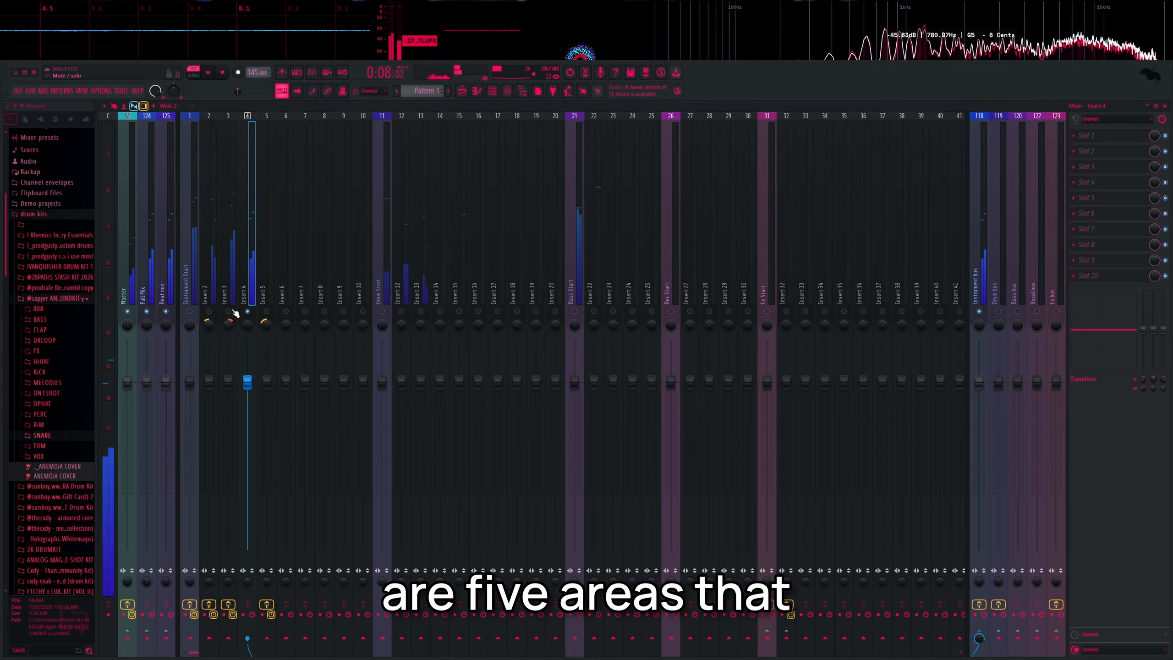
left_click(228, 311)
left_click(209, 311)
left_click(189, 311)
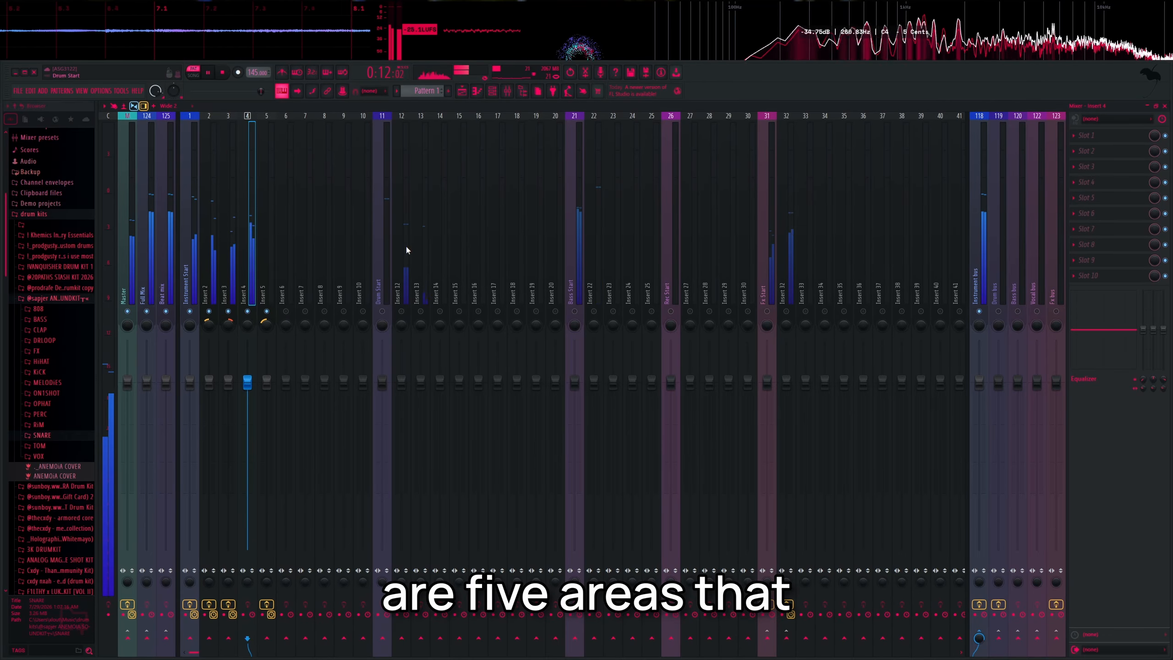
Step: Load POORTEC in insert 4's first effect slot, set its high-frequency boost to 4.1 and attenuate the low frequencies
left_click(1098, 135)
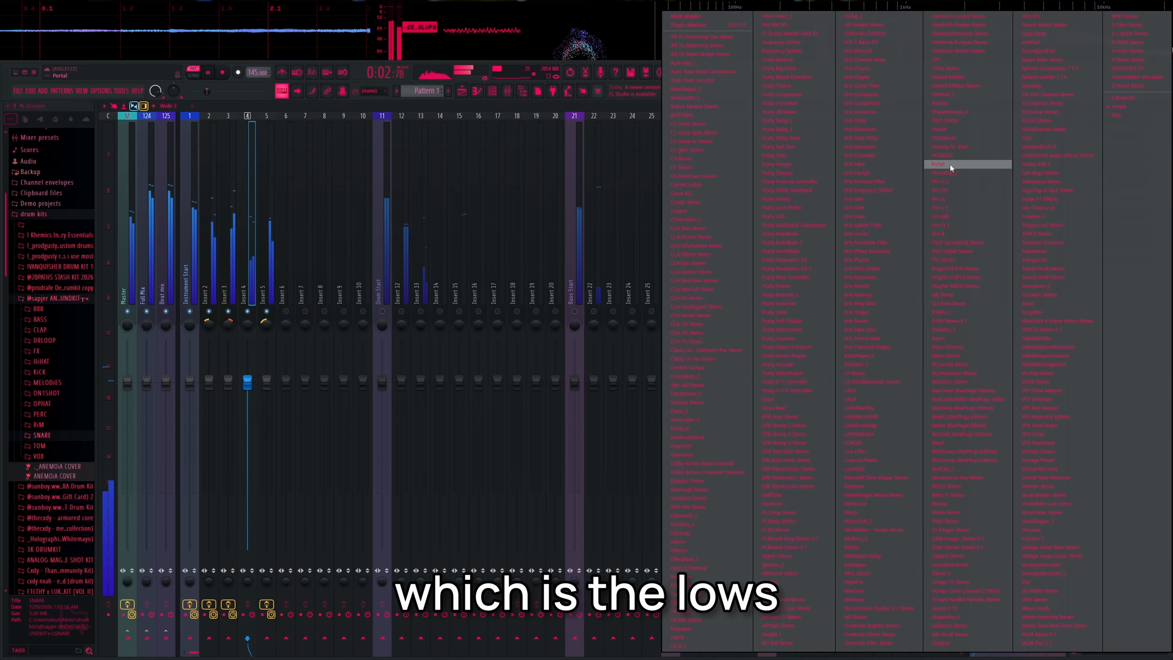
left_click(940, 155)
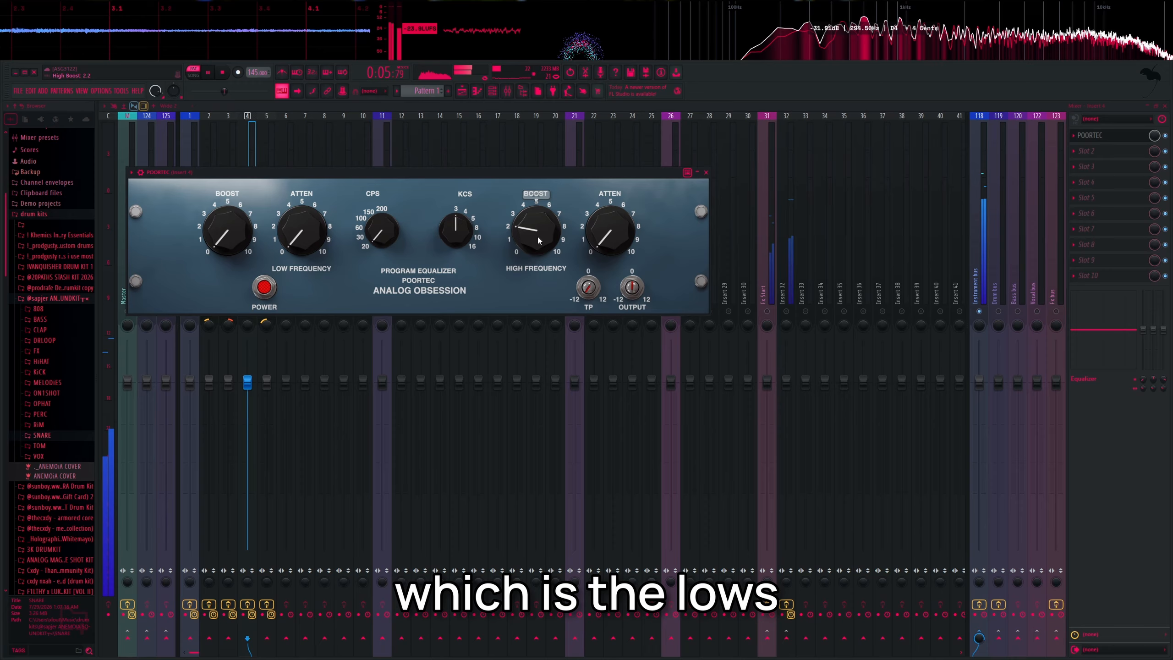
scroll(538, 239, "up", 5)
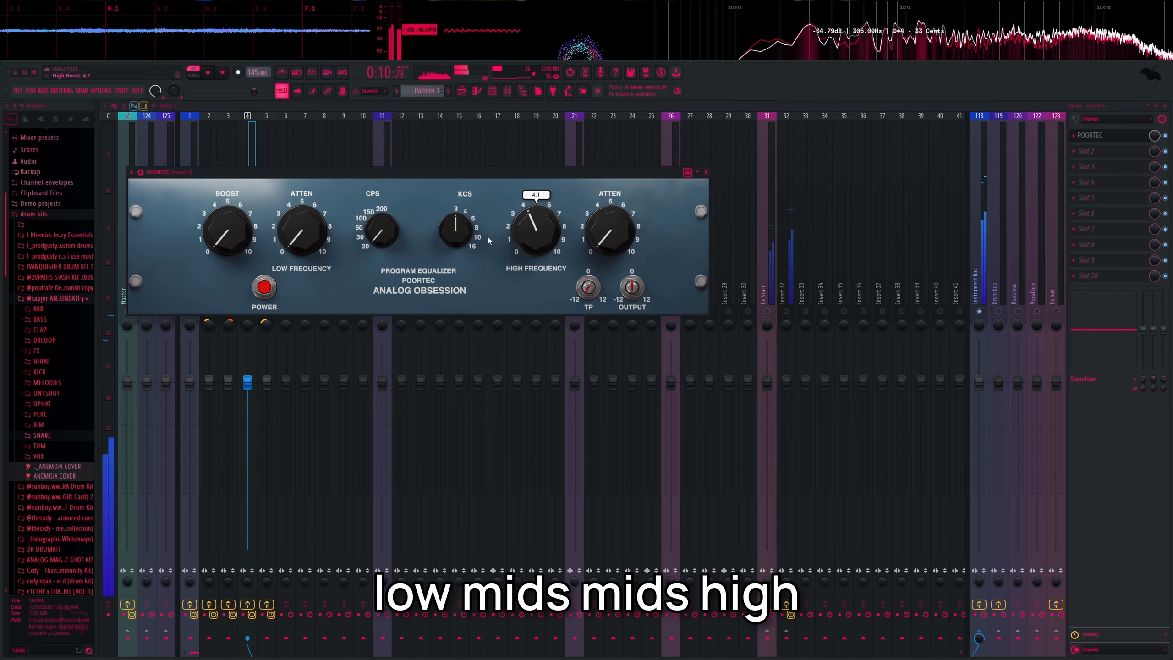
scroll(490, 239, "up", 1)
scroll(310, 241, "up", 4)
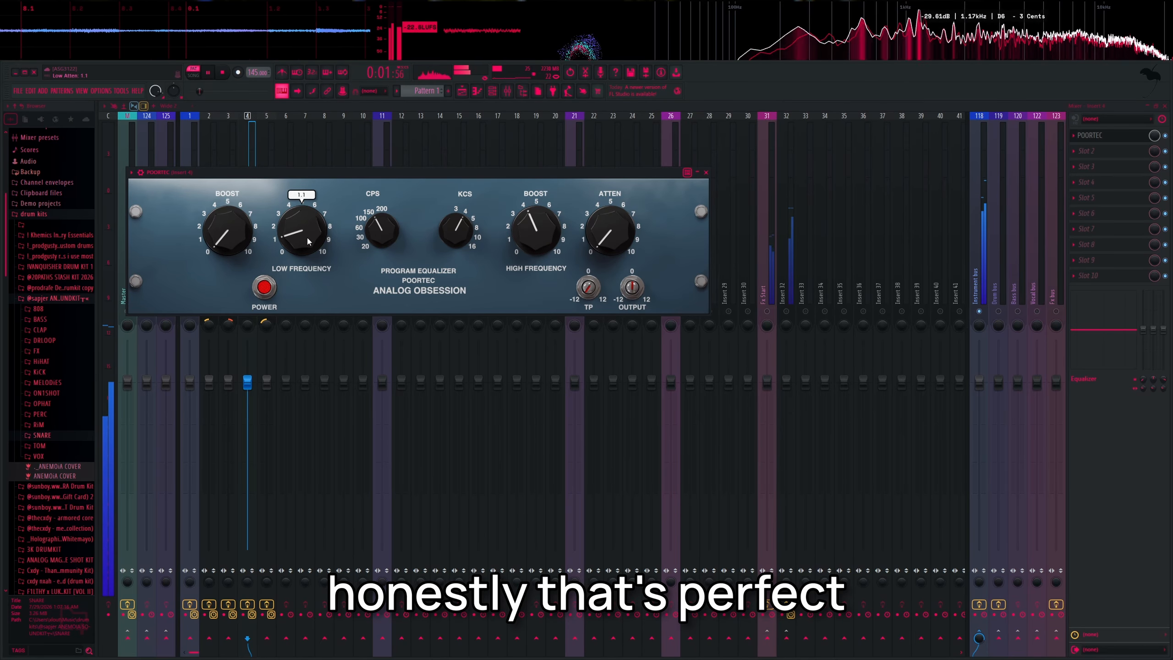
Step: Close POORTEC and send insert 4 to the Fx Start track
left_click(706, 173)
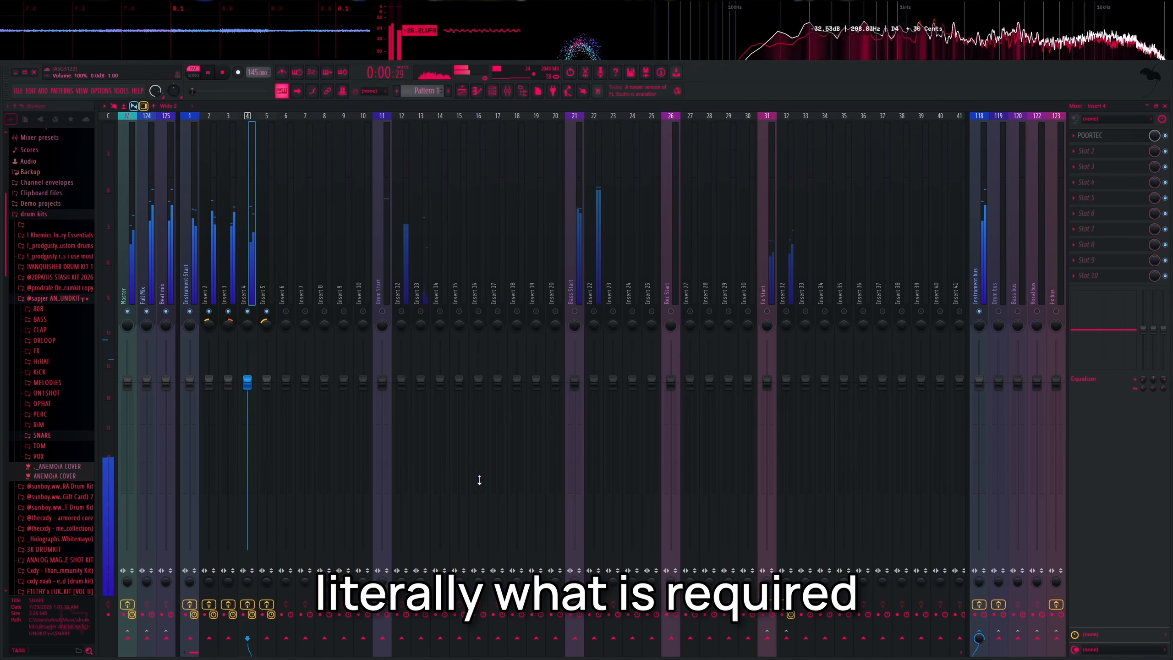
left_click(766, 638)
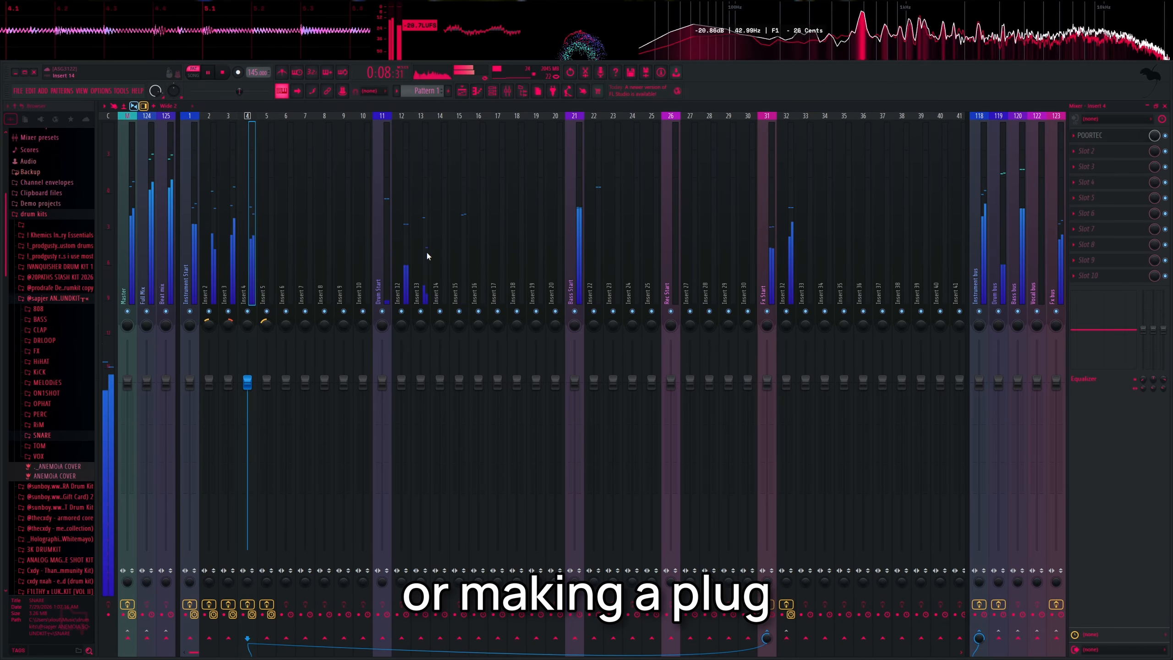
Step: Look over the channel rack during playback, close it and stop the beat
key("F6")
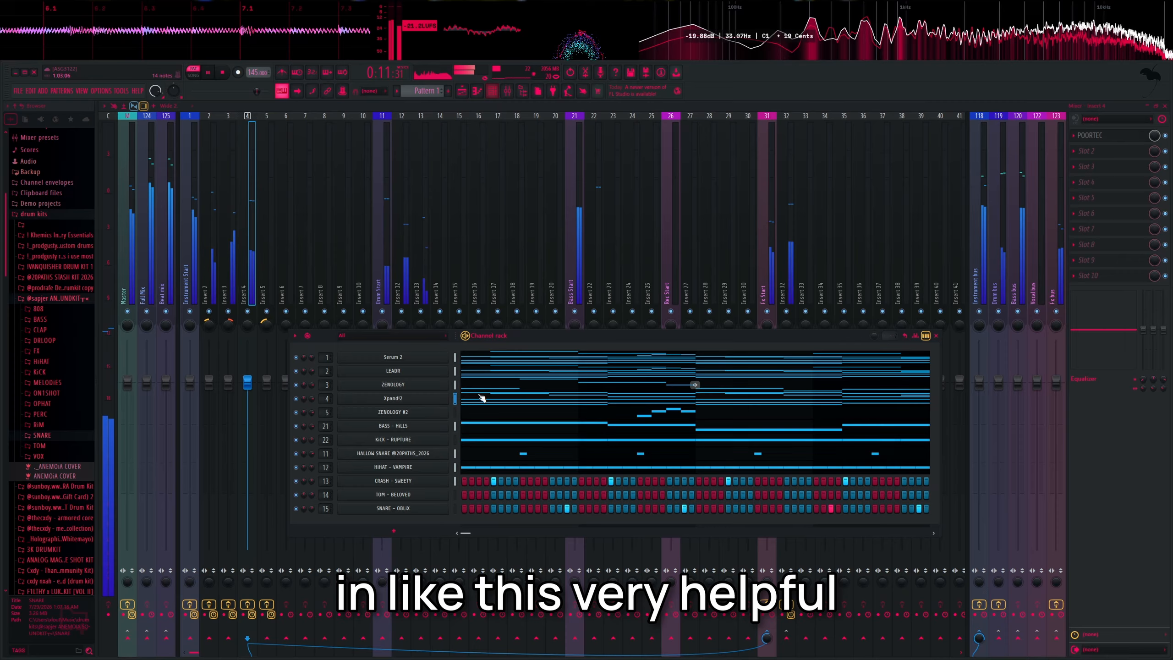
left_click(935, 335)
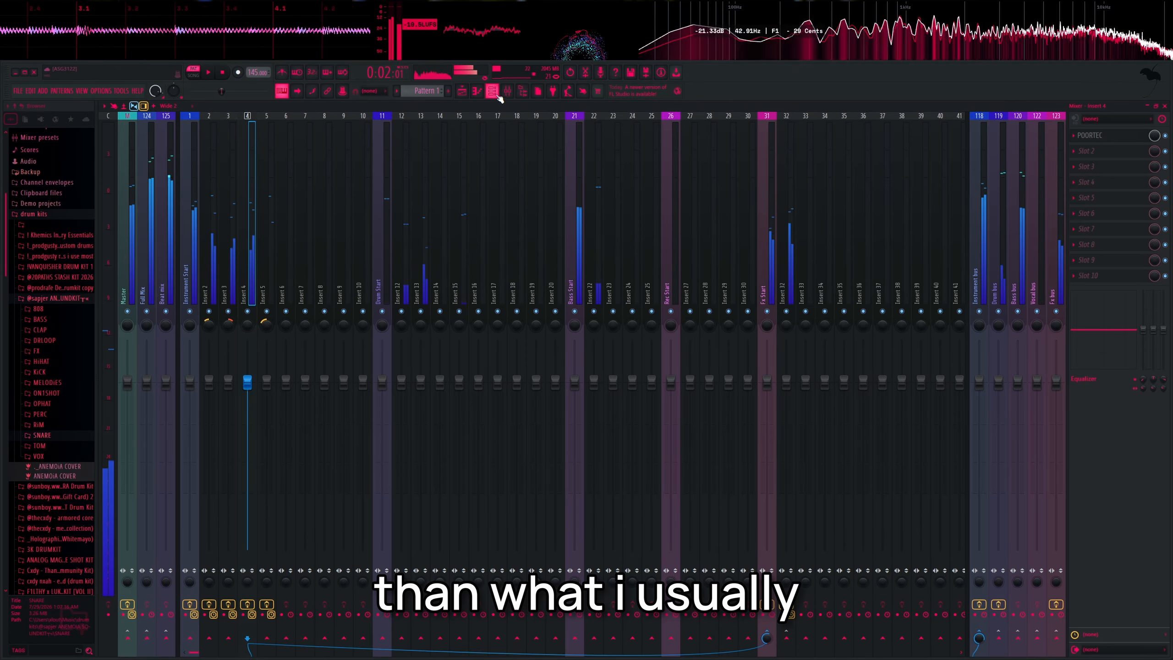
key("space")
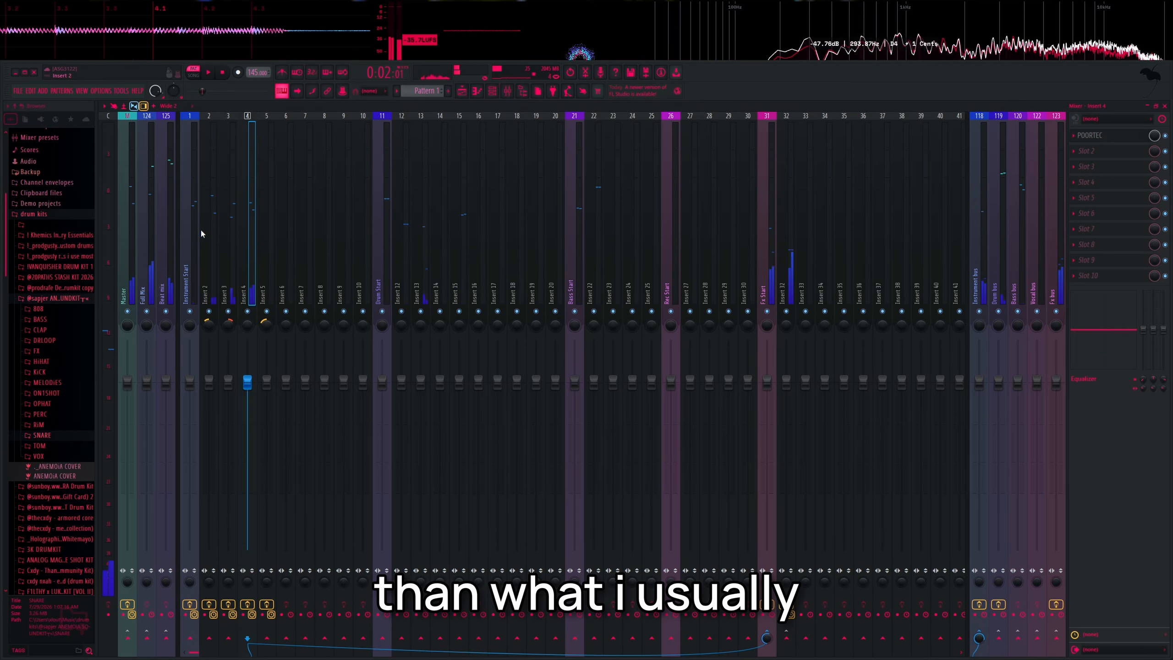
Step: Load the Pitchwheel effect into slot 7 of the Master mixer track
left_click(127, 233)
left_click(1106, 230)
left_click(683, 17)
type("pitc")
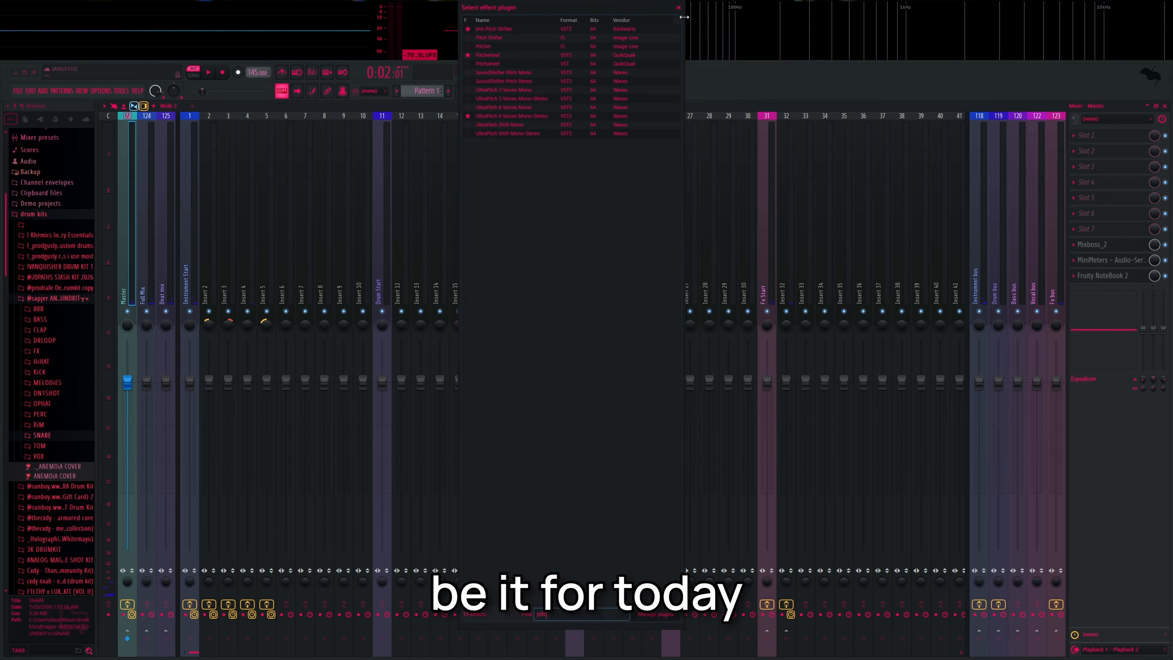
type("h")
double_click(501, 55)
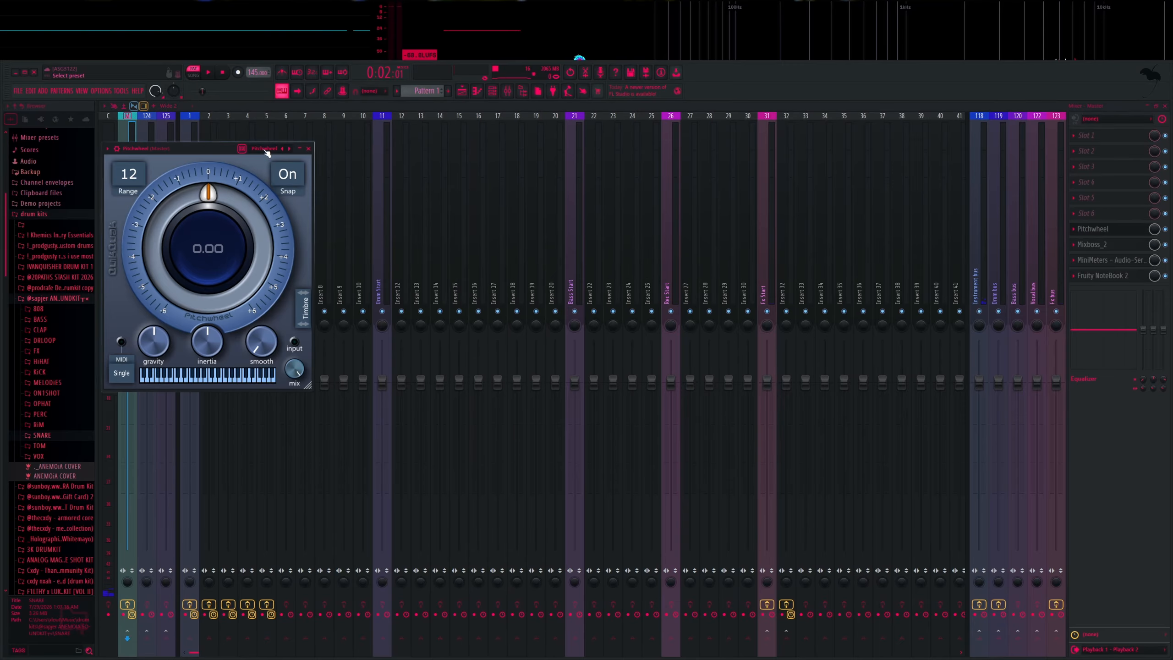
Step: Try the beat with Pitchwheel's pitch raised to 2.00 and 3.00, and close the plugin
key("space")
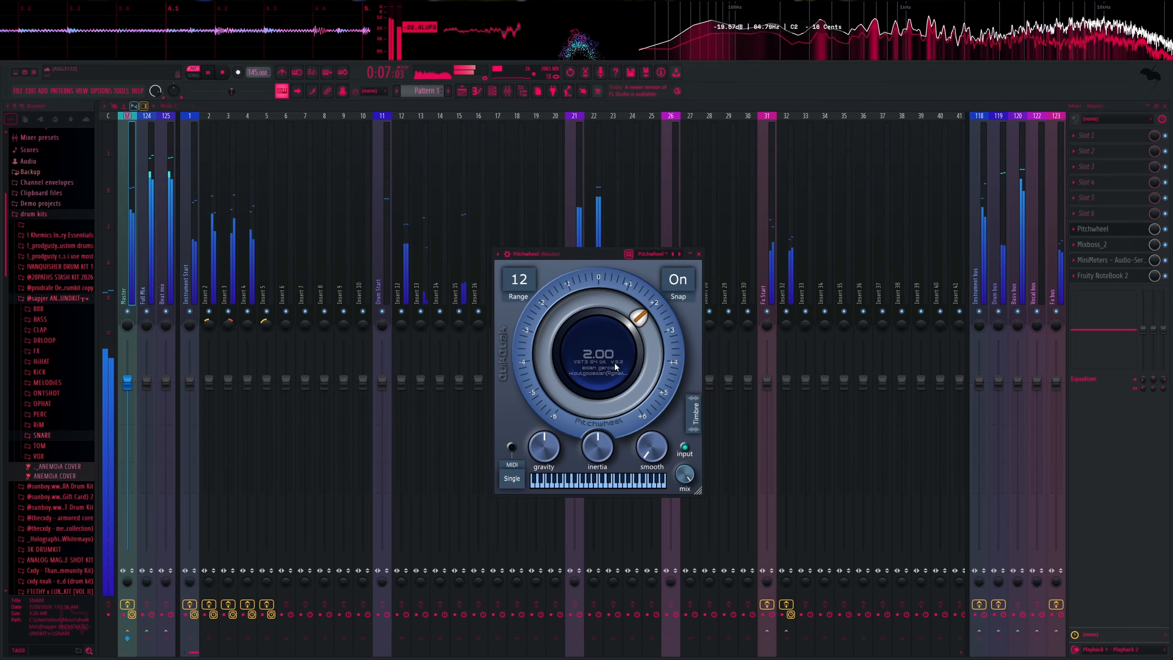
key("space")
left_click_drag(613, 344, 613, 351)
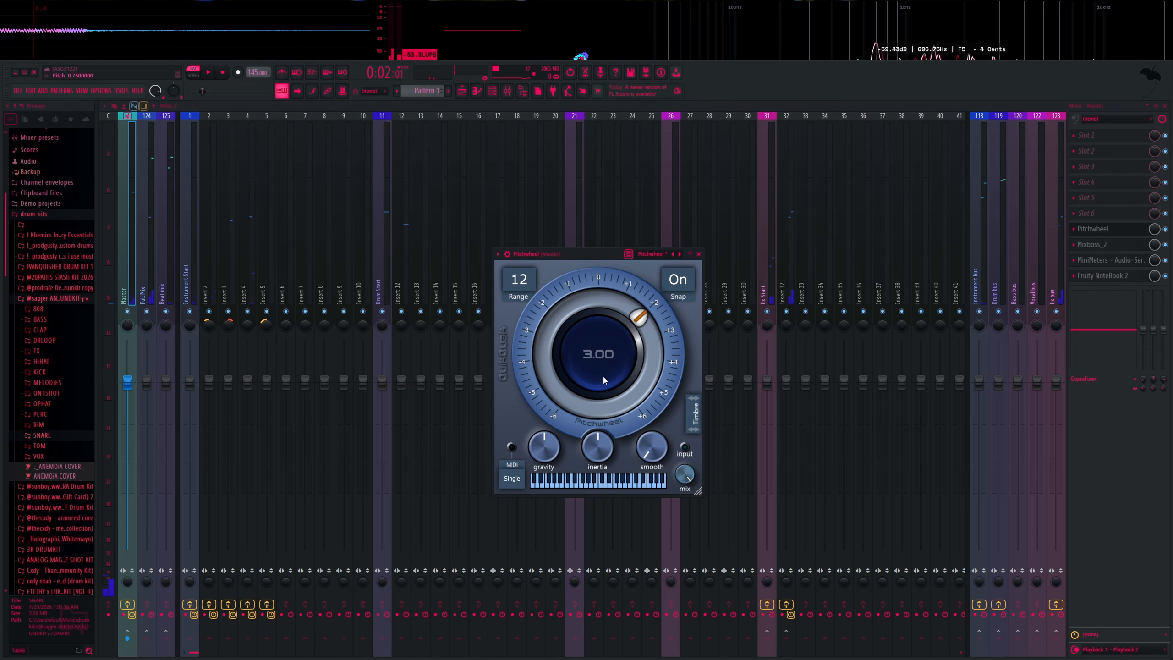
left_click(698, 254)
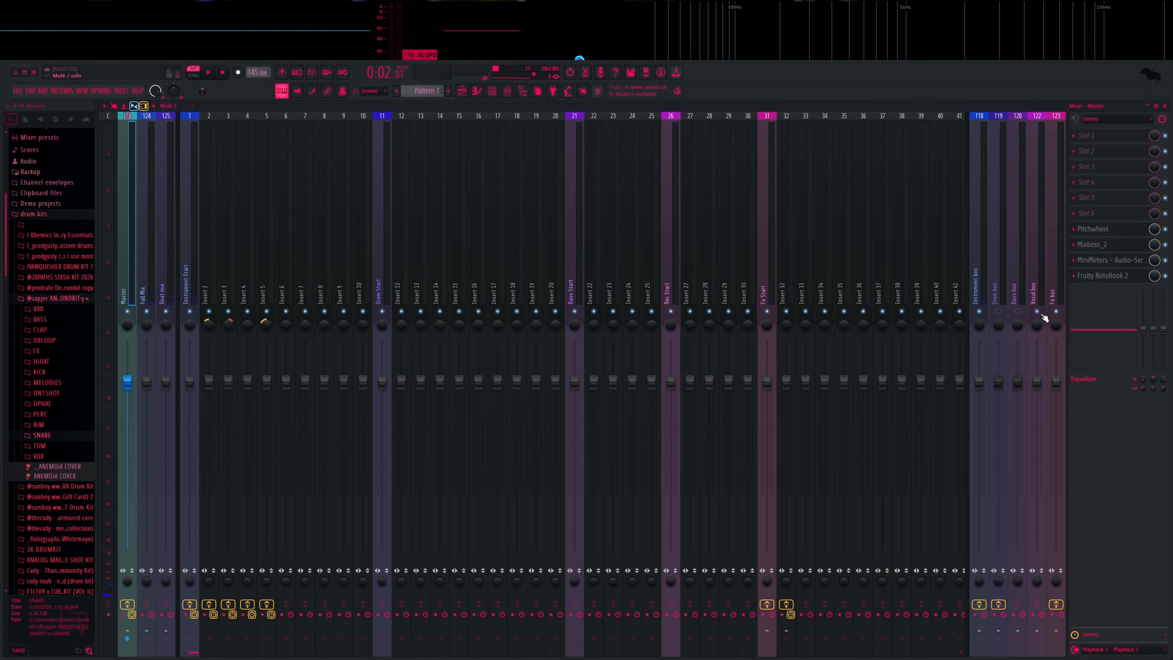
Step: Play the beat with the Drum bus and Bass bus muted and set the master's Pitchwheel pitch to -2.00
key("space")
left_click(1093, 229)
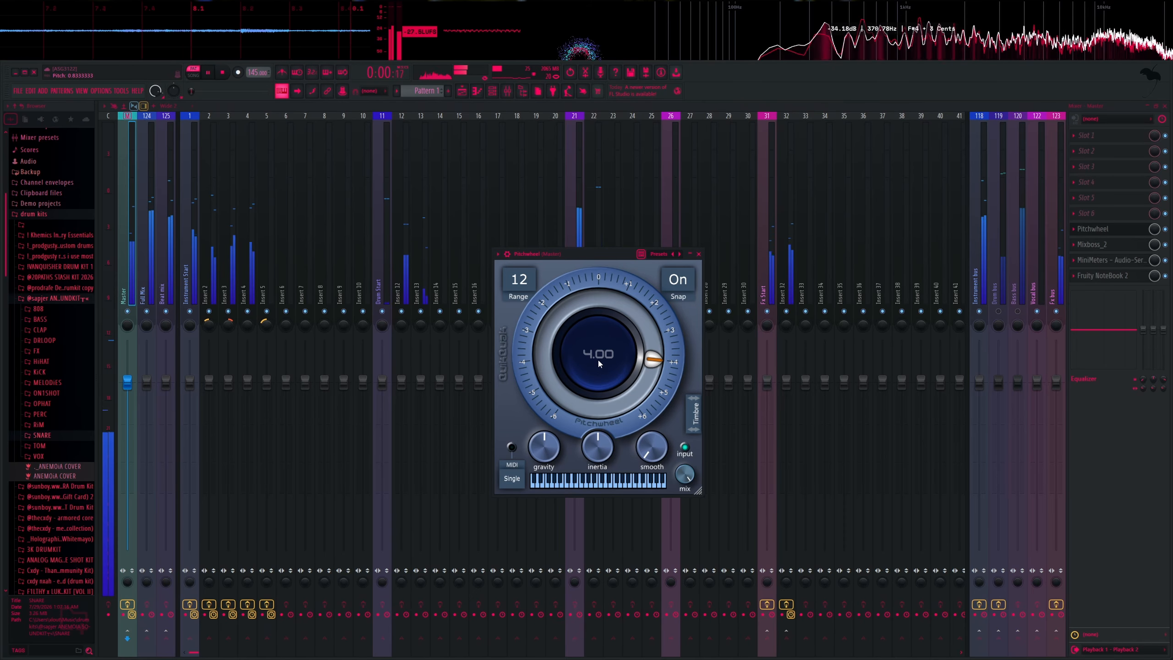
left_click_drag(594, 356, 594, 378)
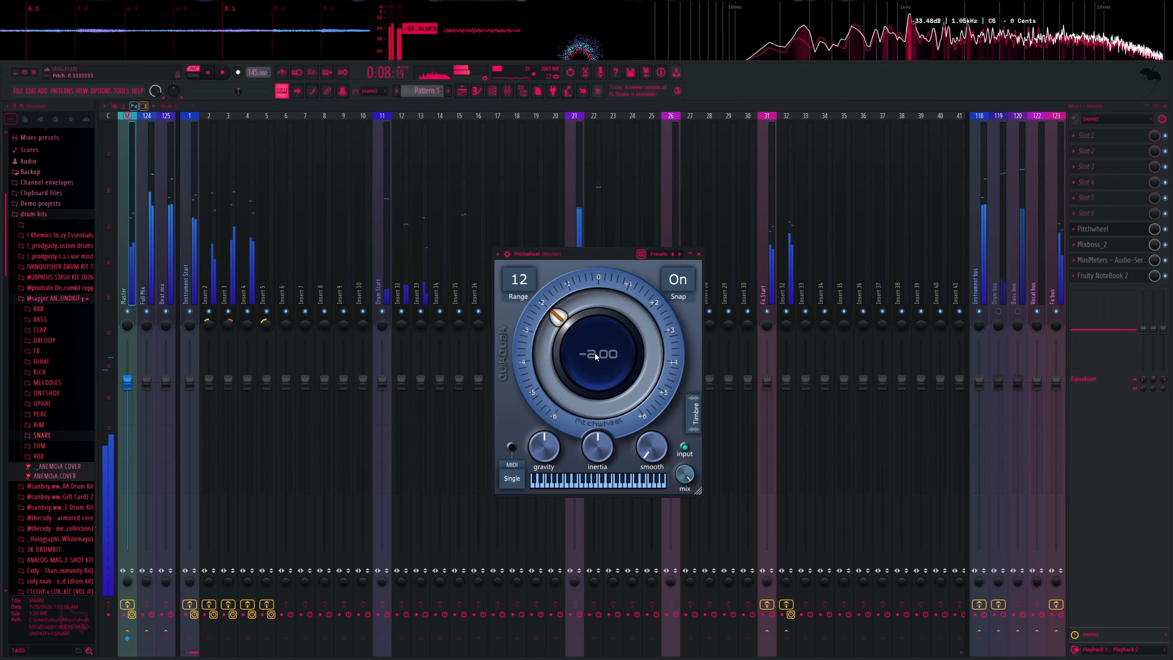